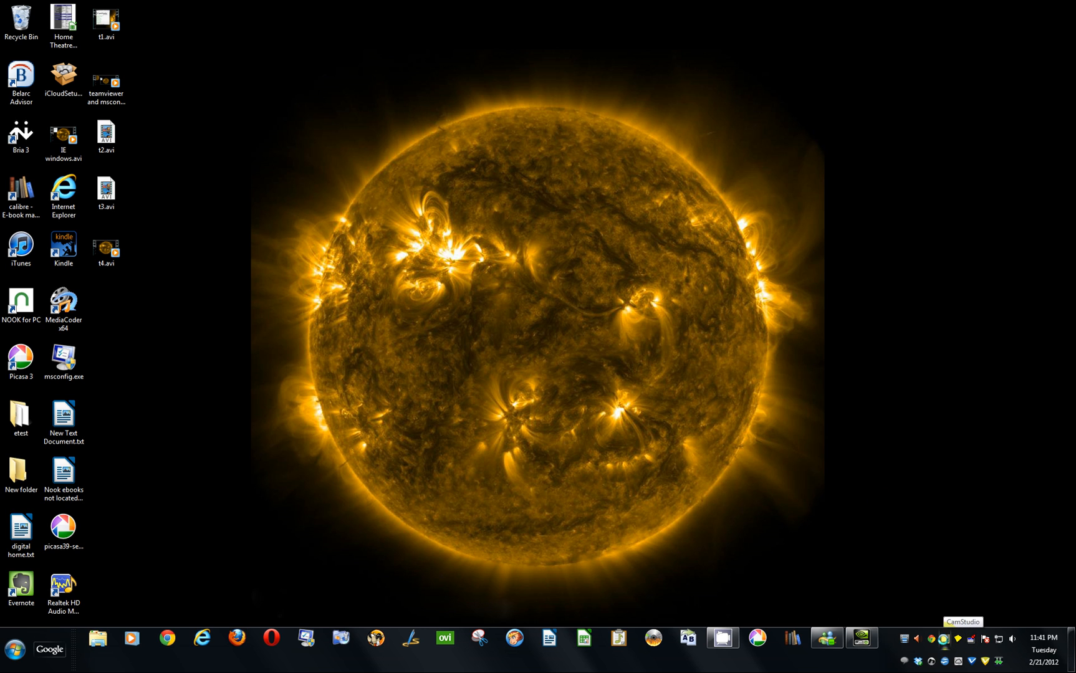
click(943, 638)
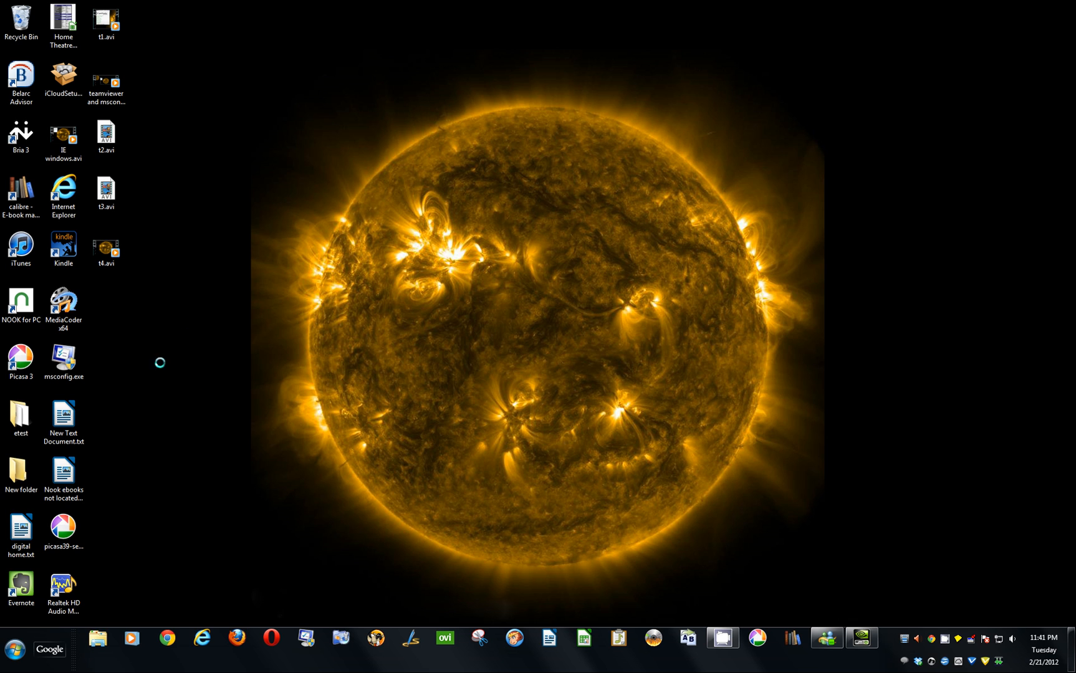
Step: Open Chrome and go to the teamviewer.com website
click(164, 641)
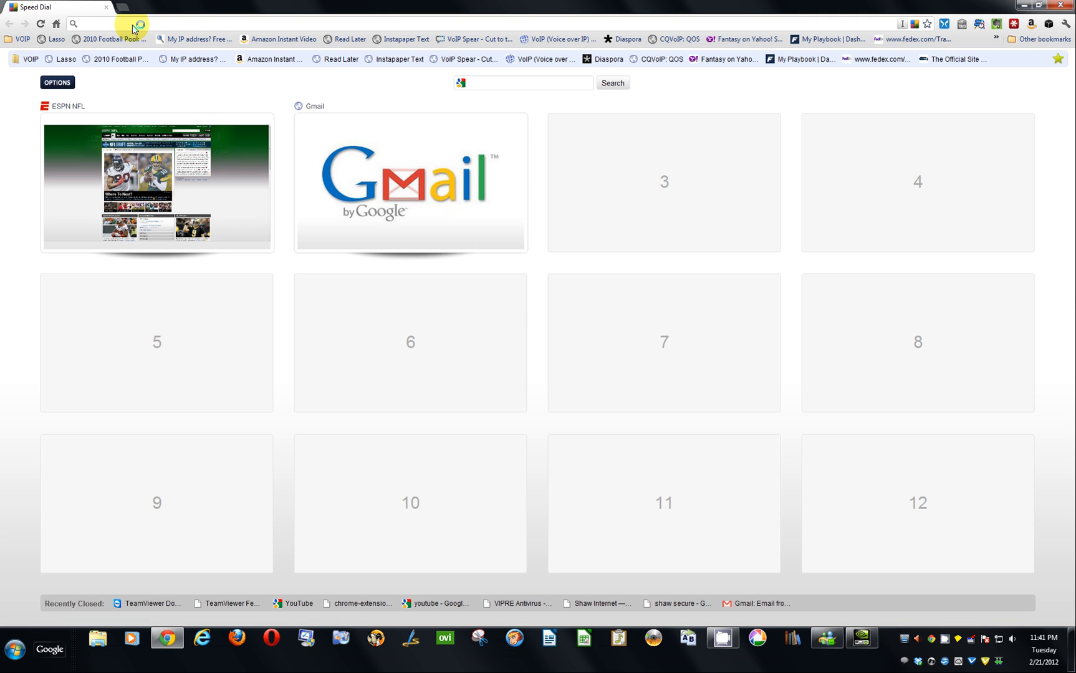
text(teamviewer.com)
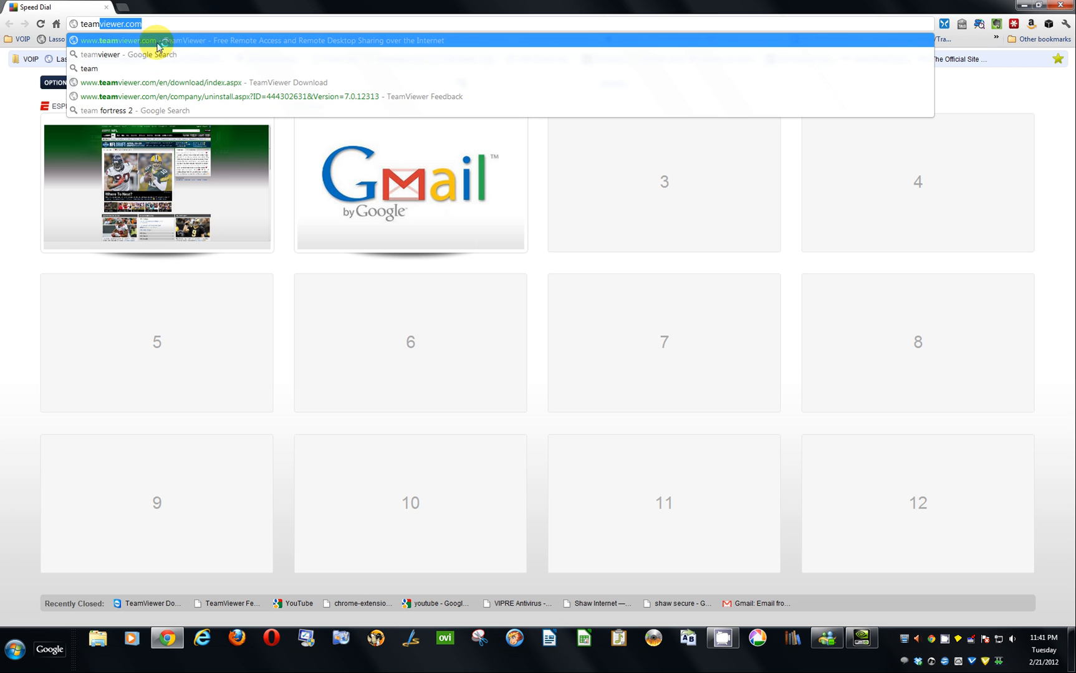
click(156, 41)
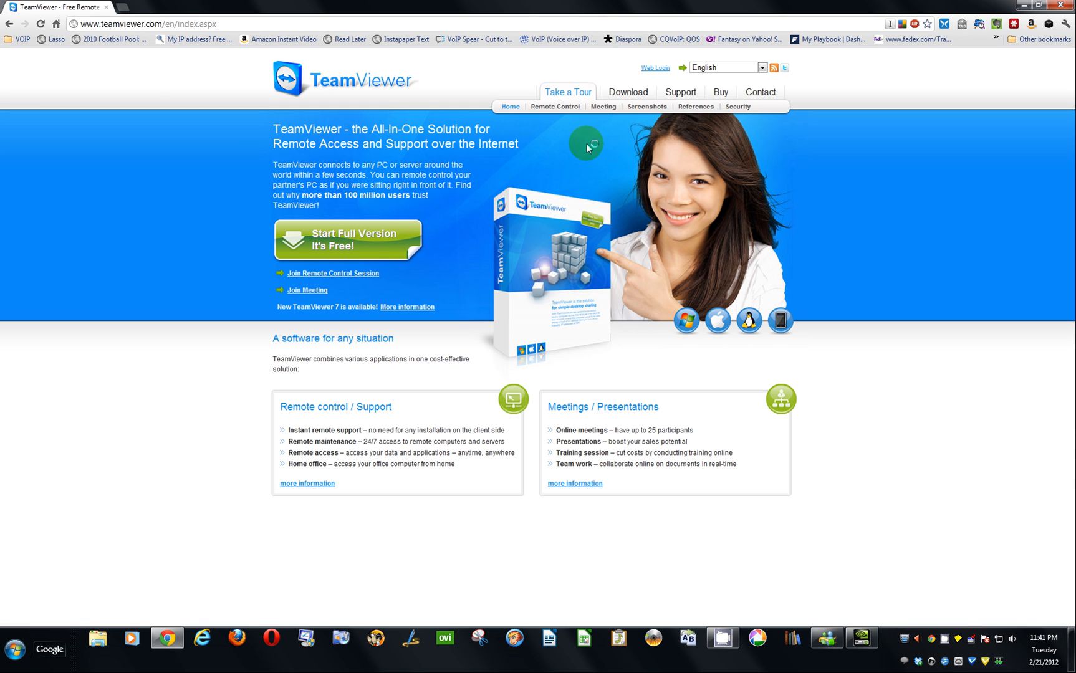
Step: Download the All-In-One TeamViewer full version for Windows and run its setup file
click(633, 94)
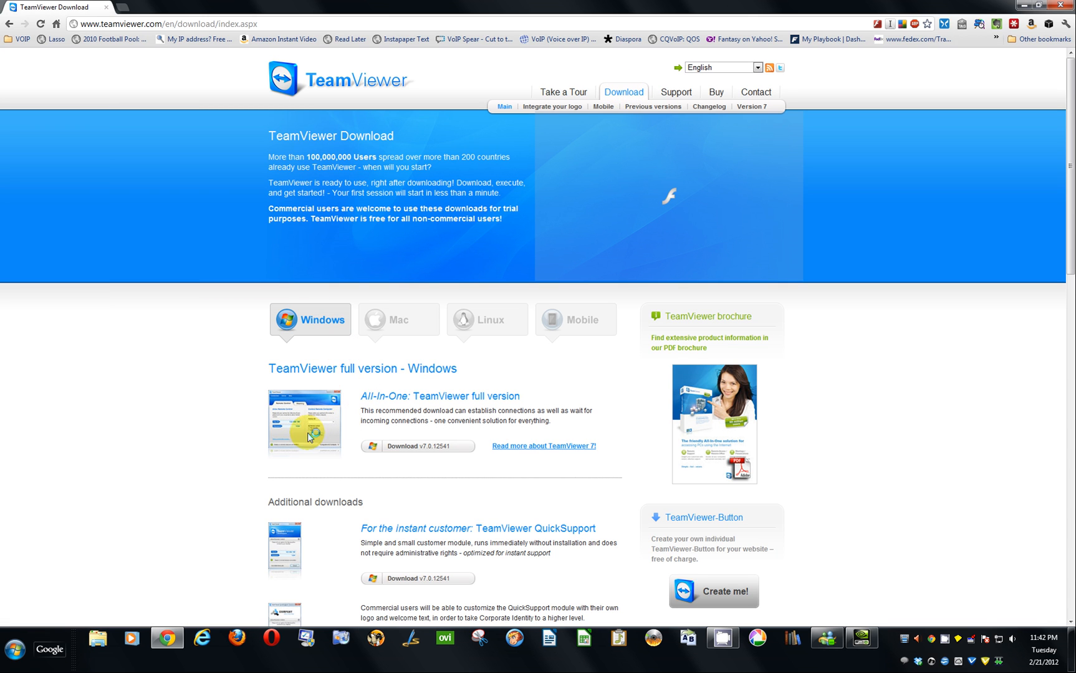
click(416, 448)
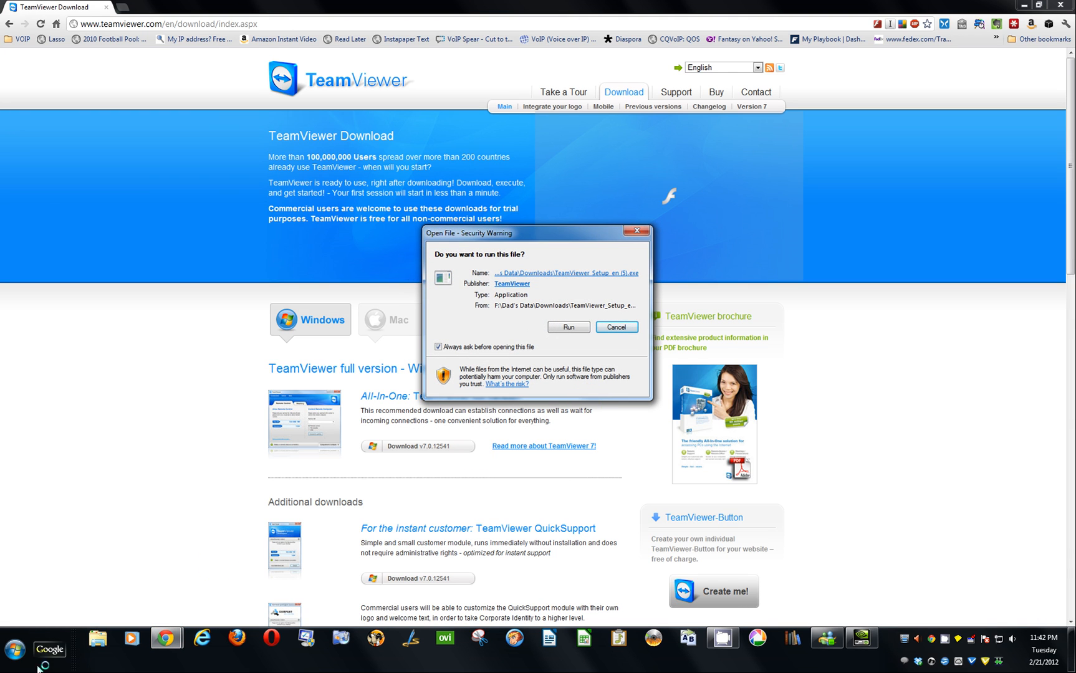
click(573, 329)
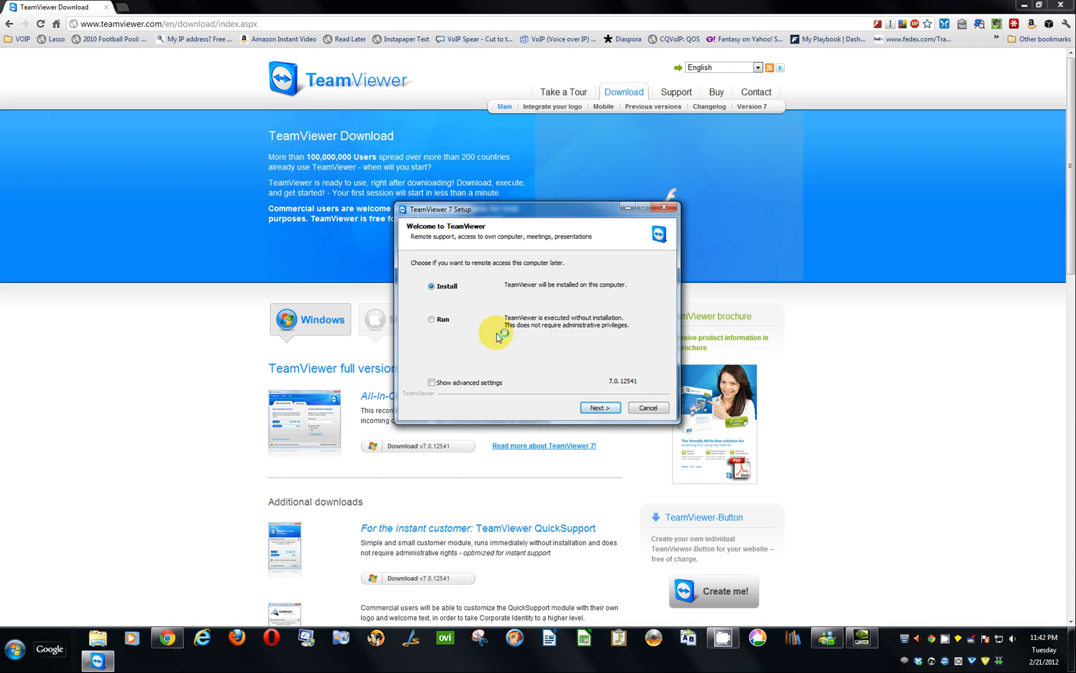
Step: Install TeamViewer for personal / non-commercial use, accepting both licence terms and choosing to allow later remote access to this computer
click(599, 408)
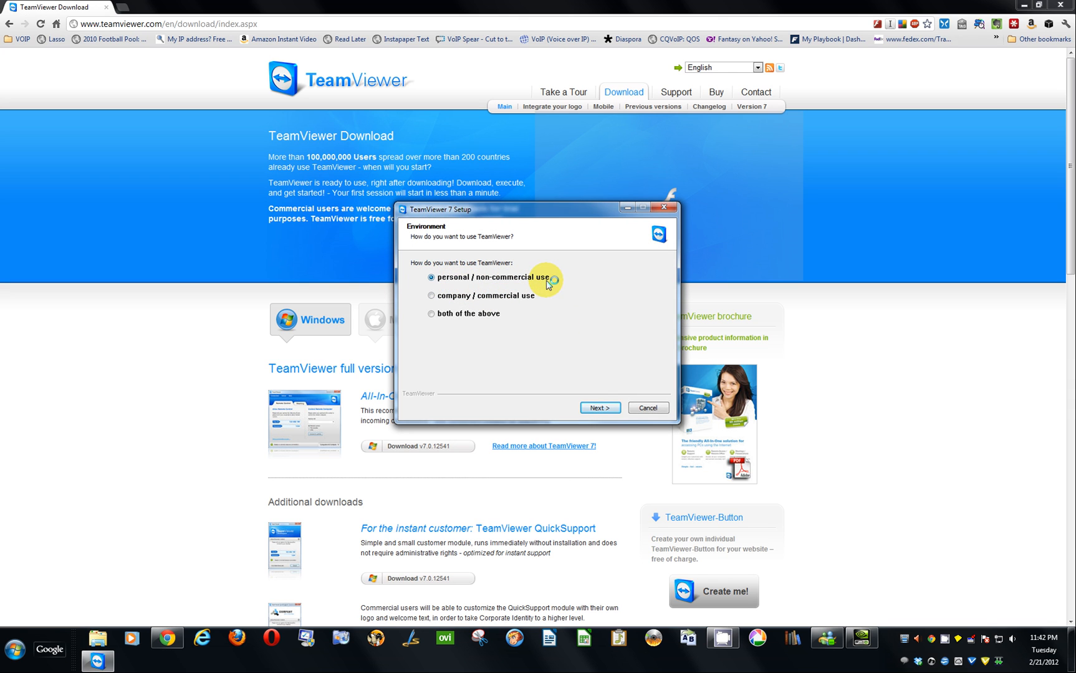
click(599, 408)
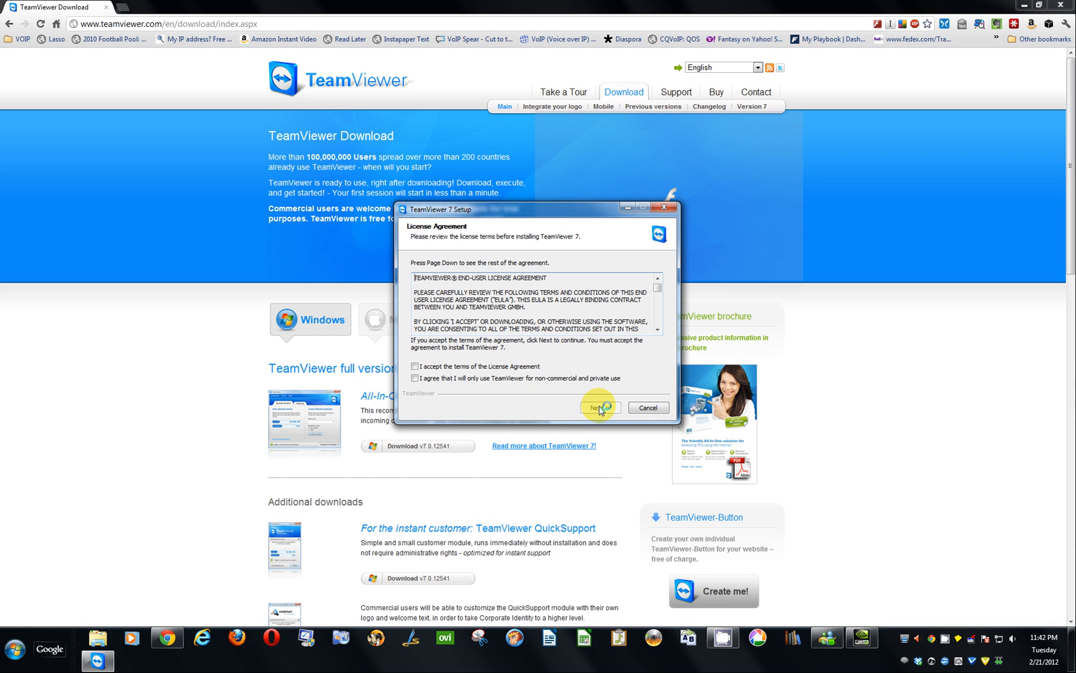
click(417, 366)
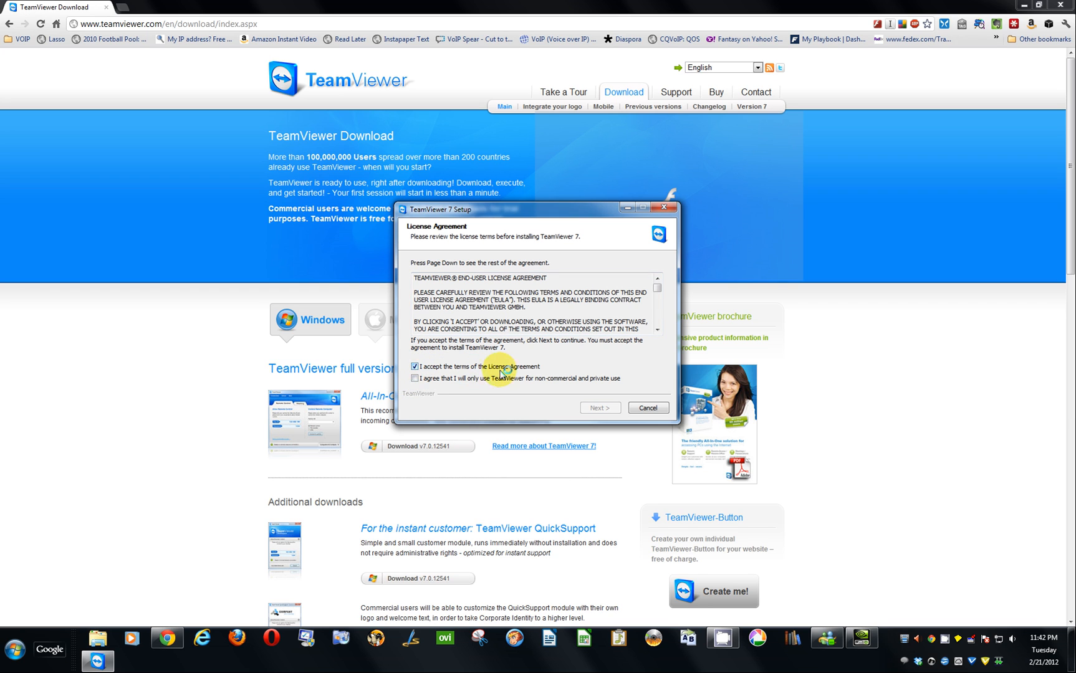
click(415, 379)
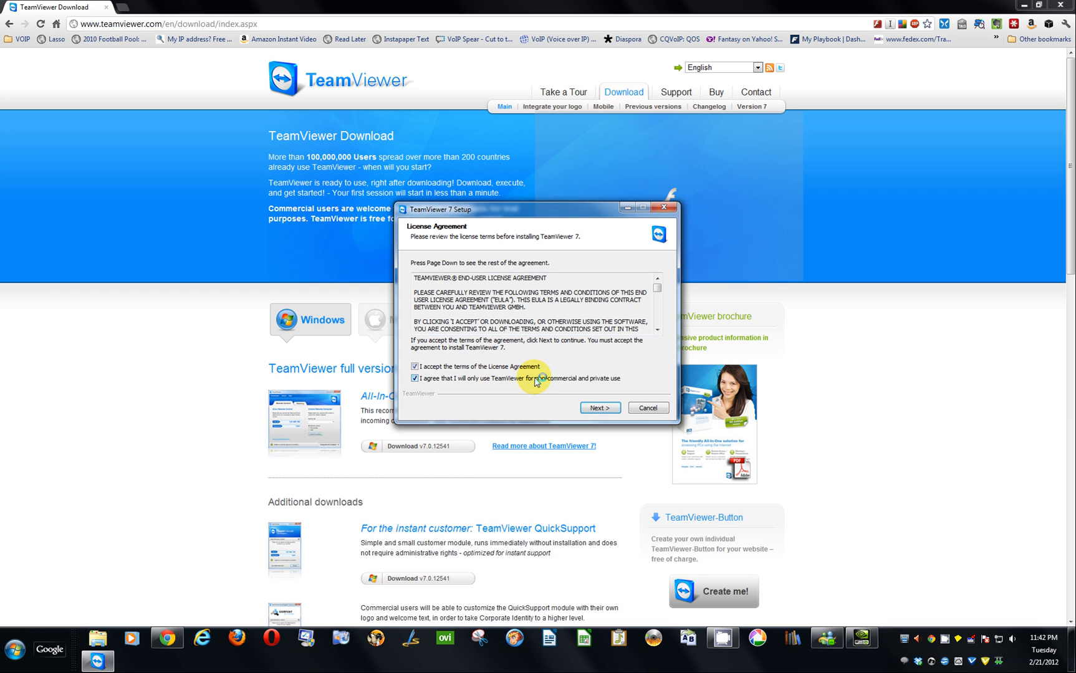
click(600, 408)
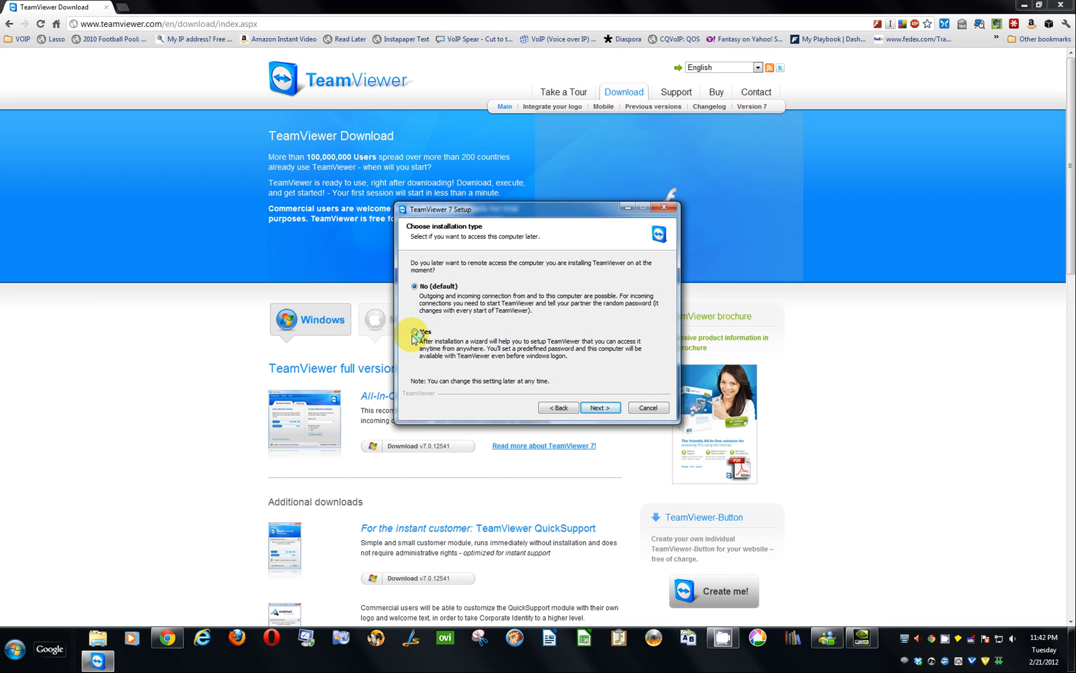
click(597, 409)
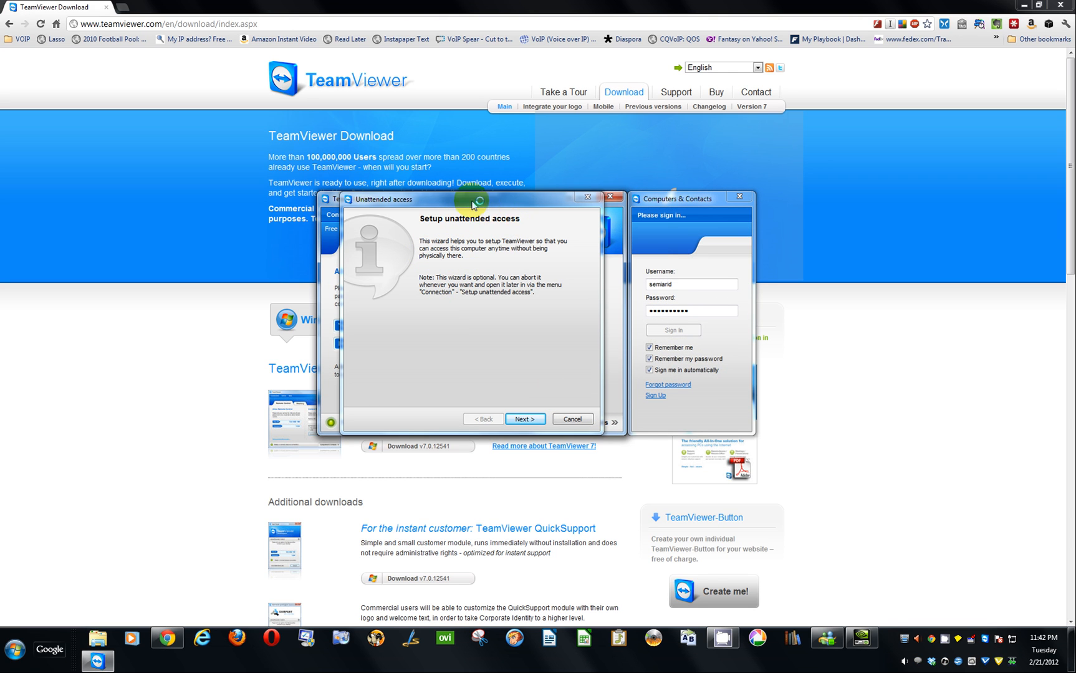
Step: Review the unattended access wizard's predefined password and account pages, keeping the existing entries, and cancel the wizard
drag(481, 203, 648, 213)
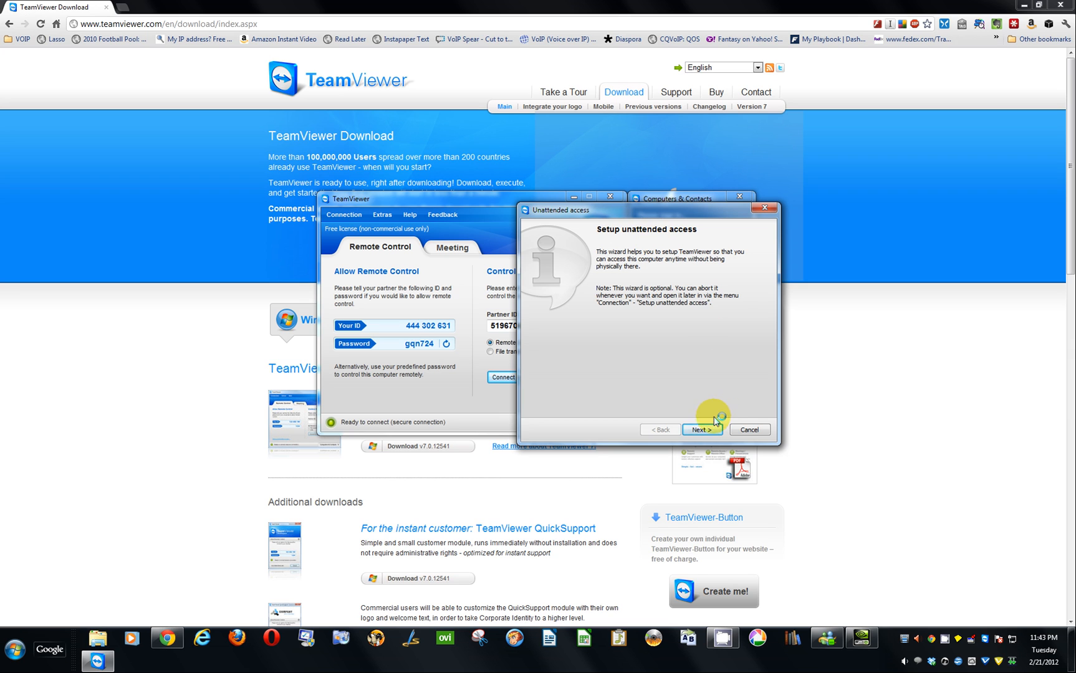
click(701, 429)
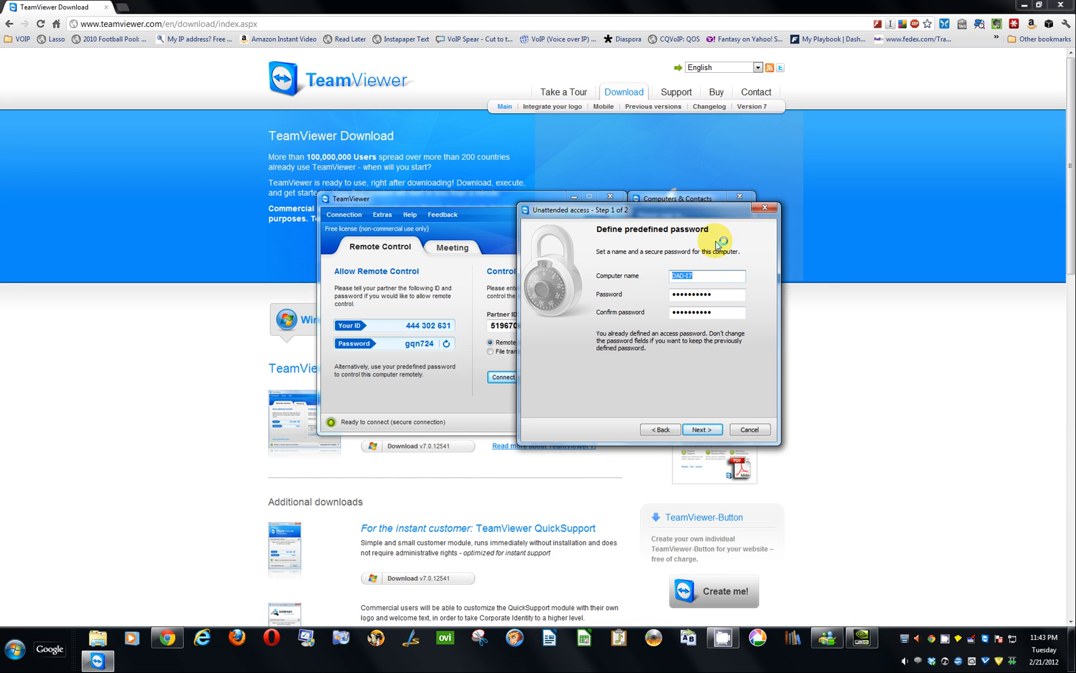
drag(679, 211, 603, 185)
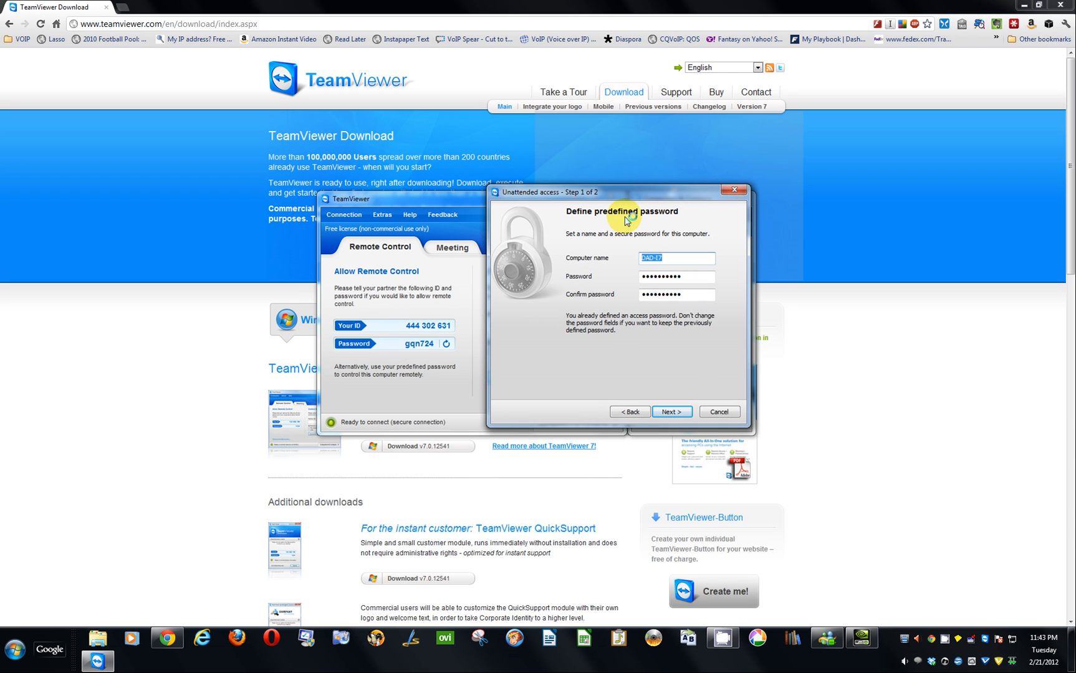
drag(641, 187, 340, 161)
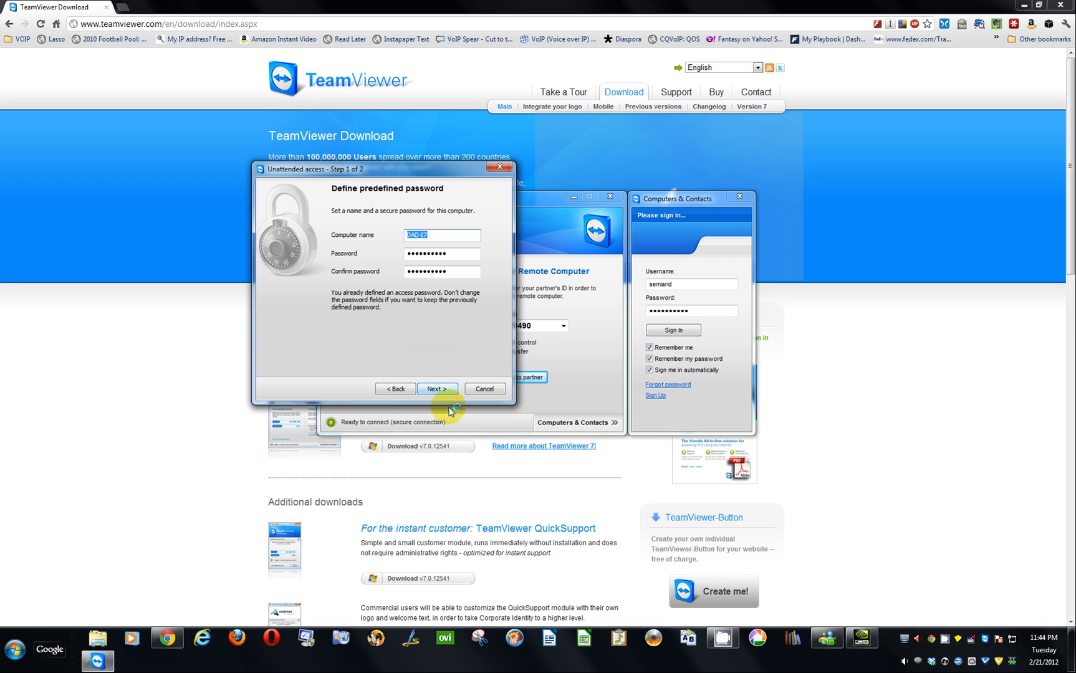
click(437, 389)
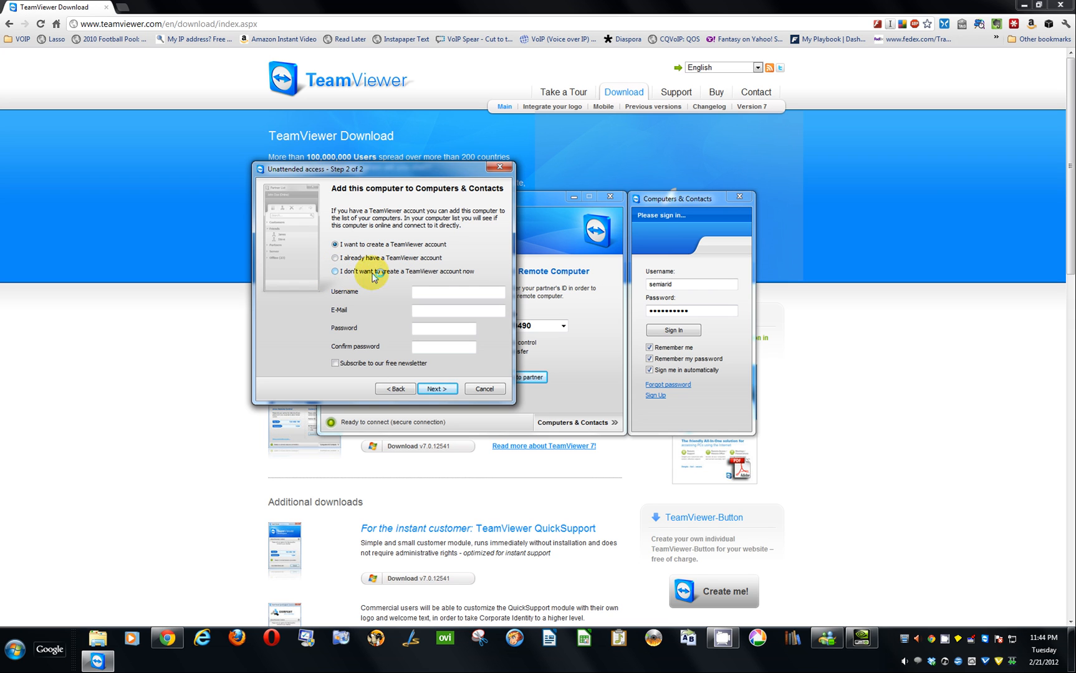
click(484, 390)
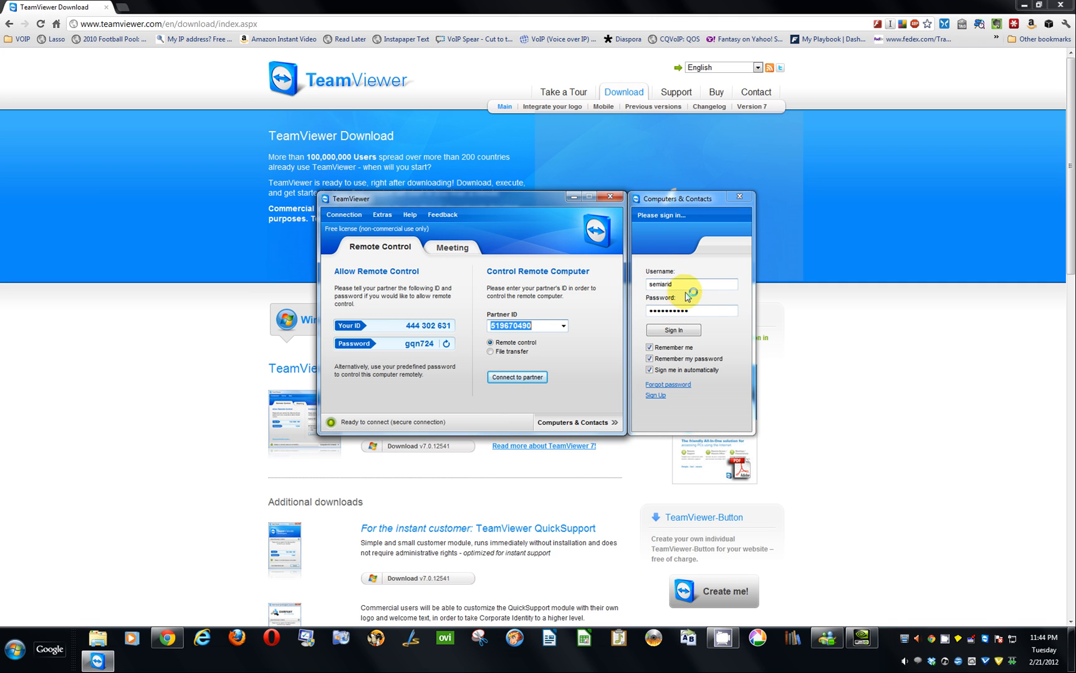
Step: Sign in to Computers & Contacts with the saved credentials, expand the Offline group, and close the TeamViewer window
click(673, 330)
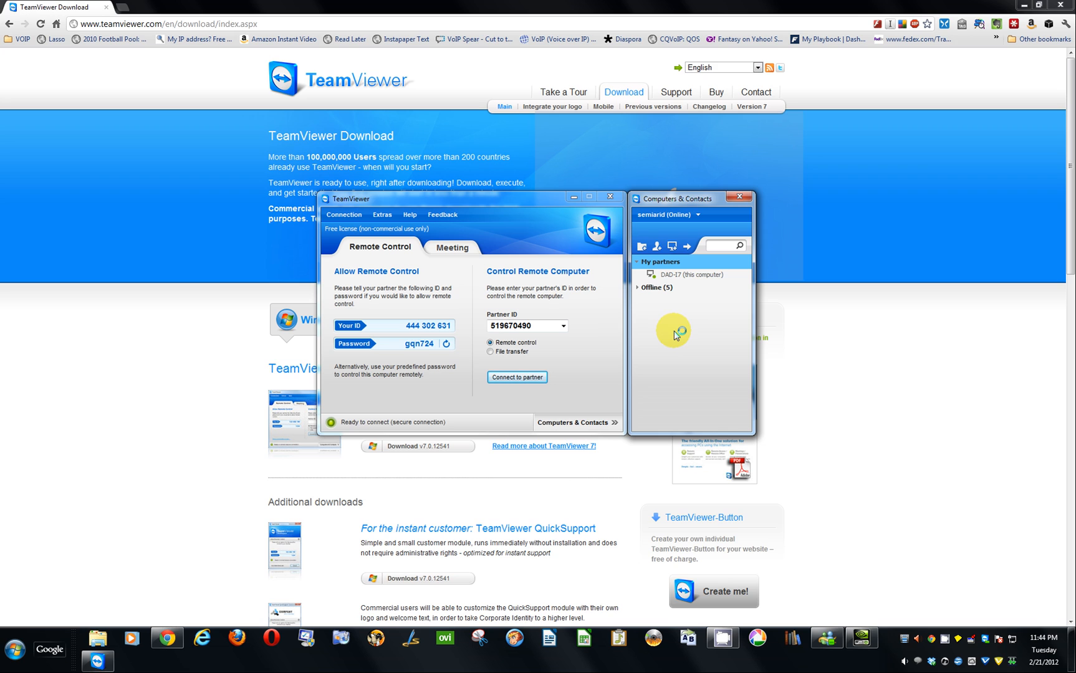
click(637, 289)
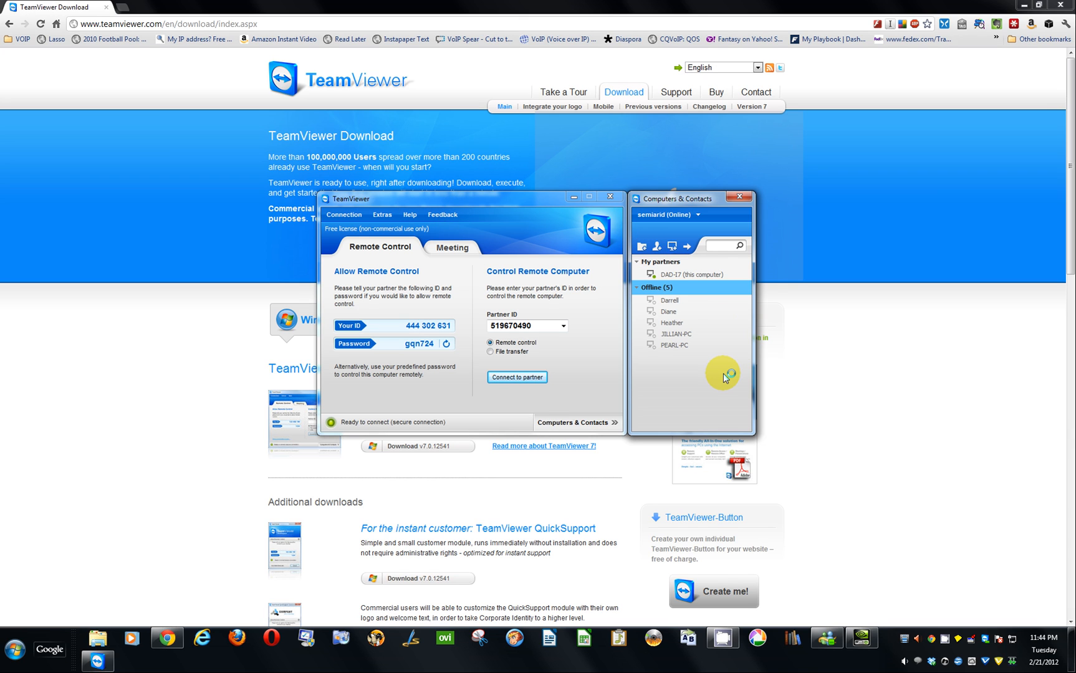
click(610, 196)
Step: Relaunch TeamViewer 7 by searching the installed programs for "team", and close its window again
click(20, 662)
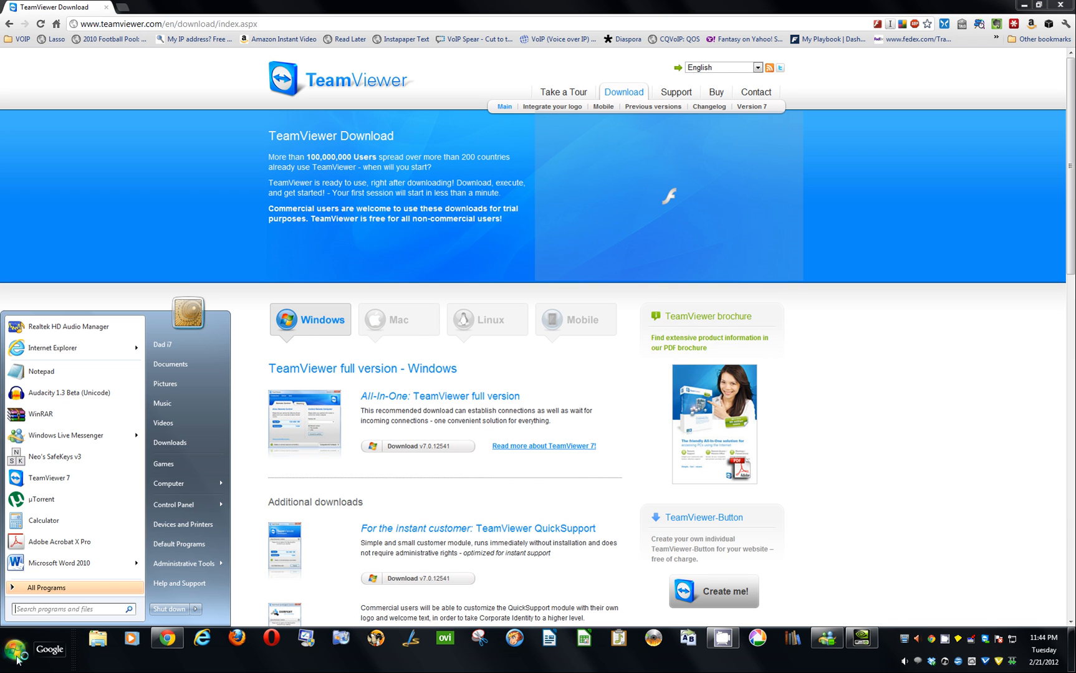
text(tea)
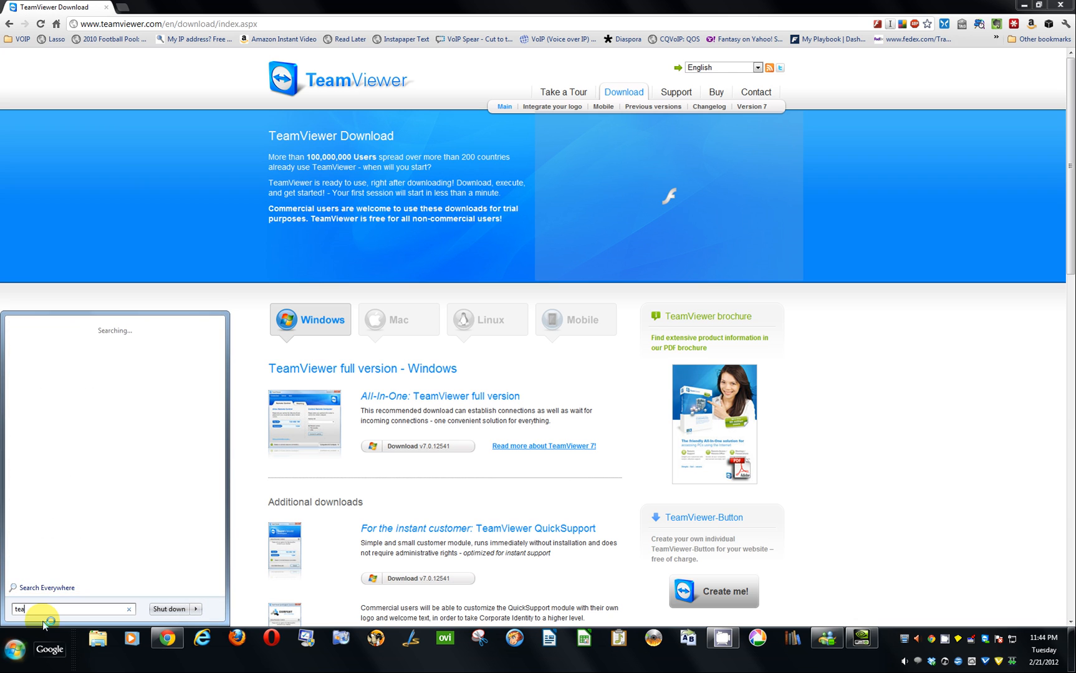
text(m)
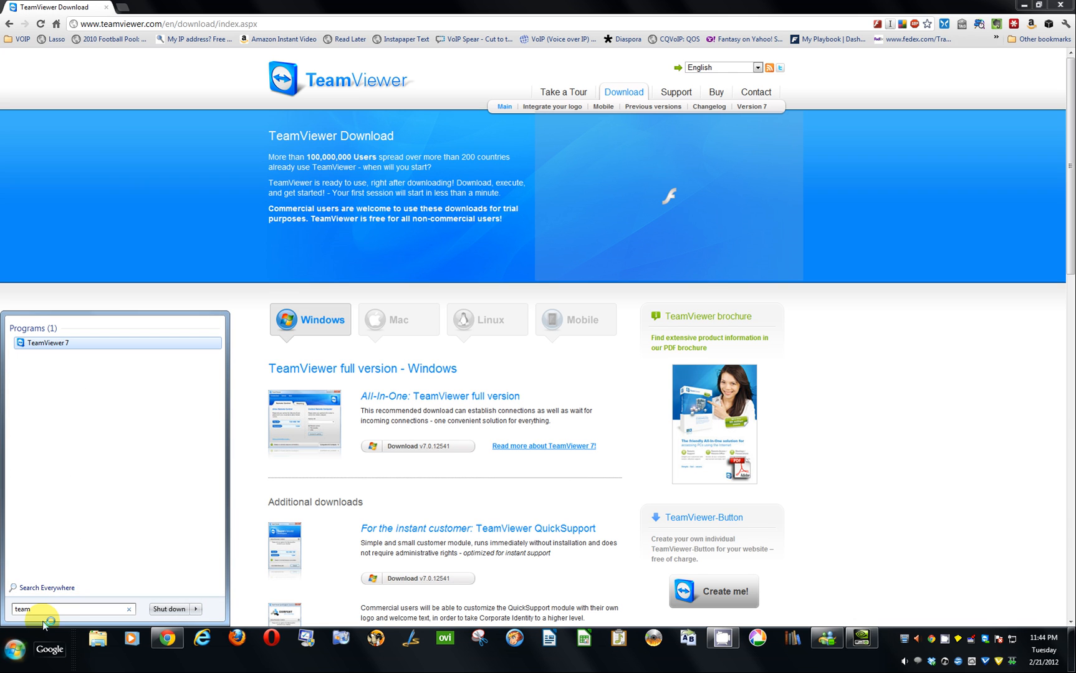
click(53, 343)
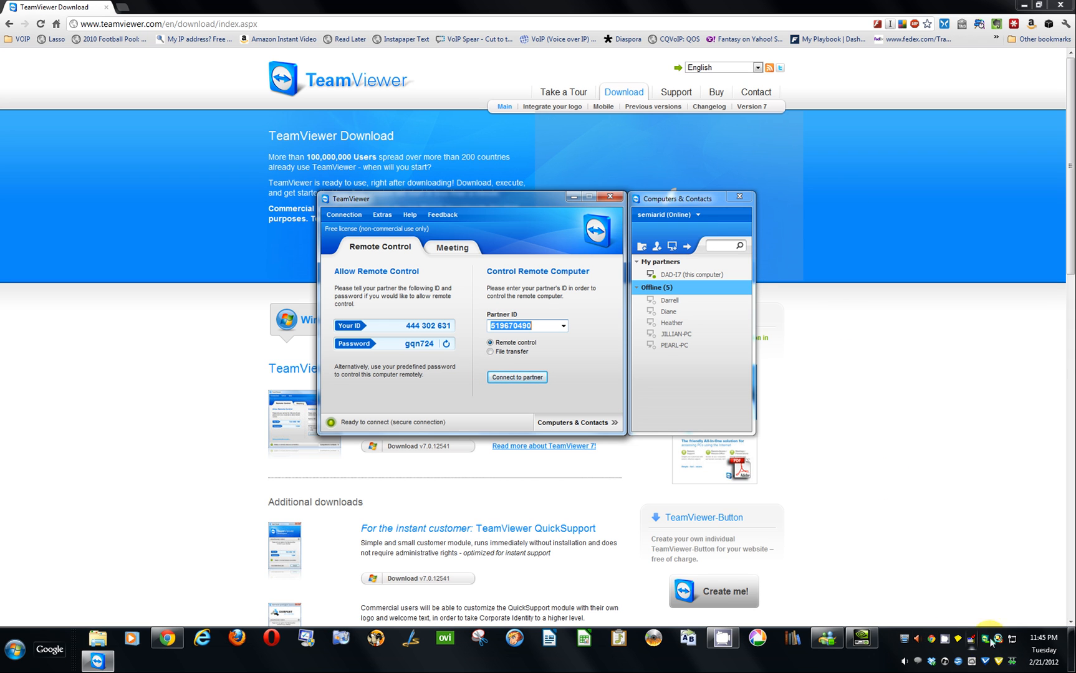
click(612, 196)
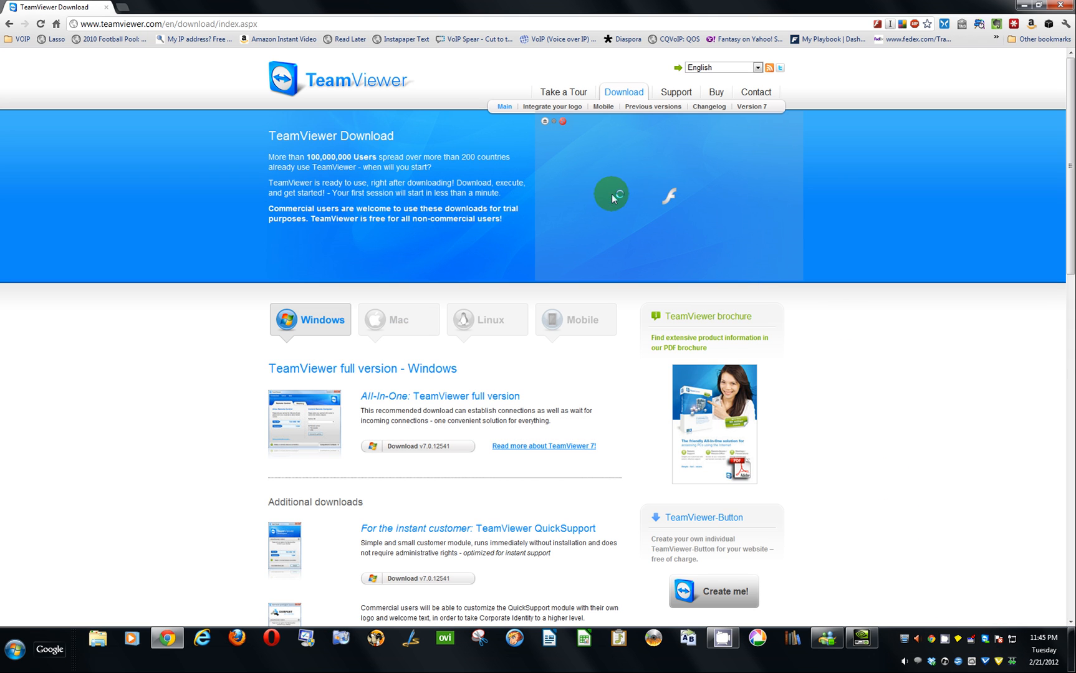
Step: Close Chrome and open the System Configuration utility by searching for "msconfig"
click(1063, 7)
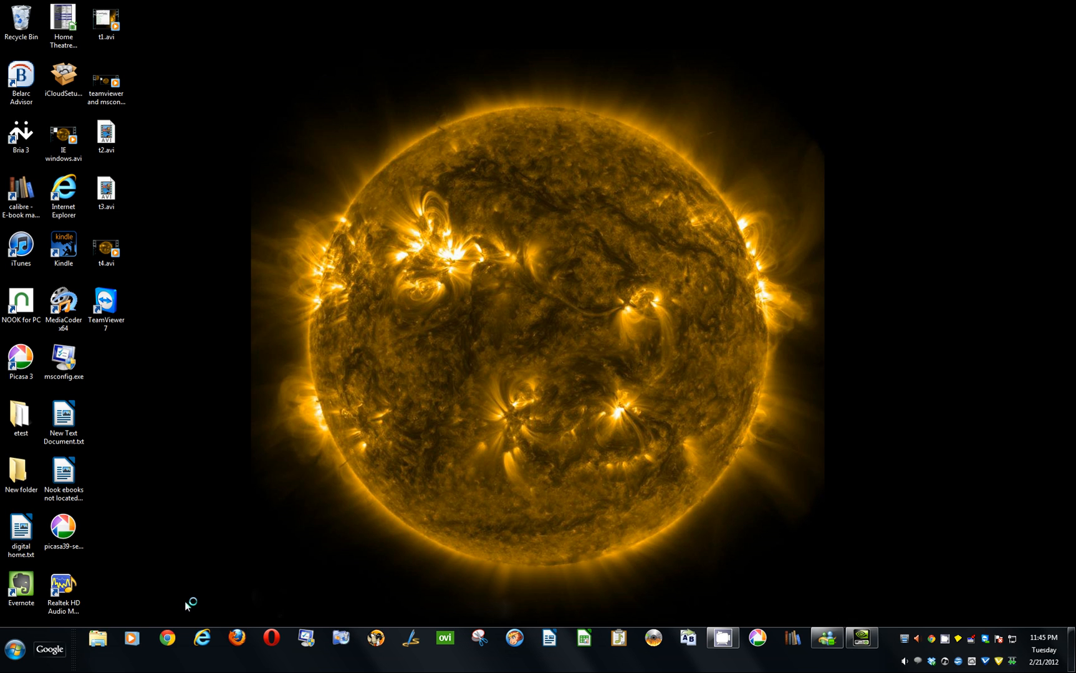
click(26, 642)
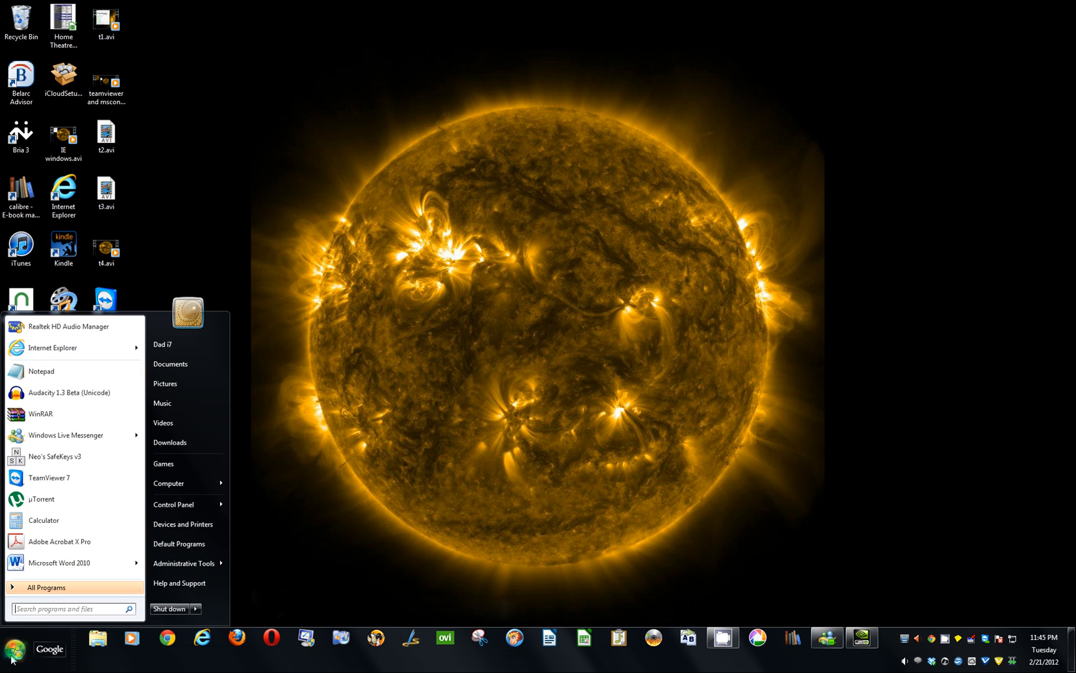
click(40, 610)
click(42, 613)
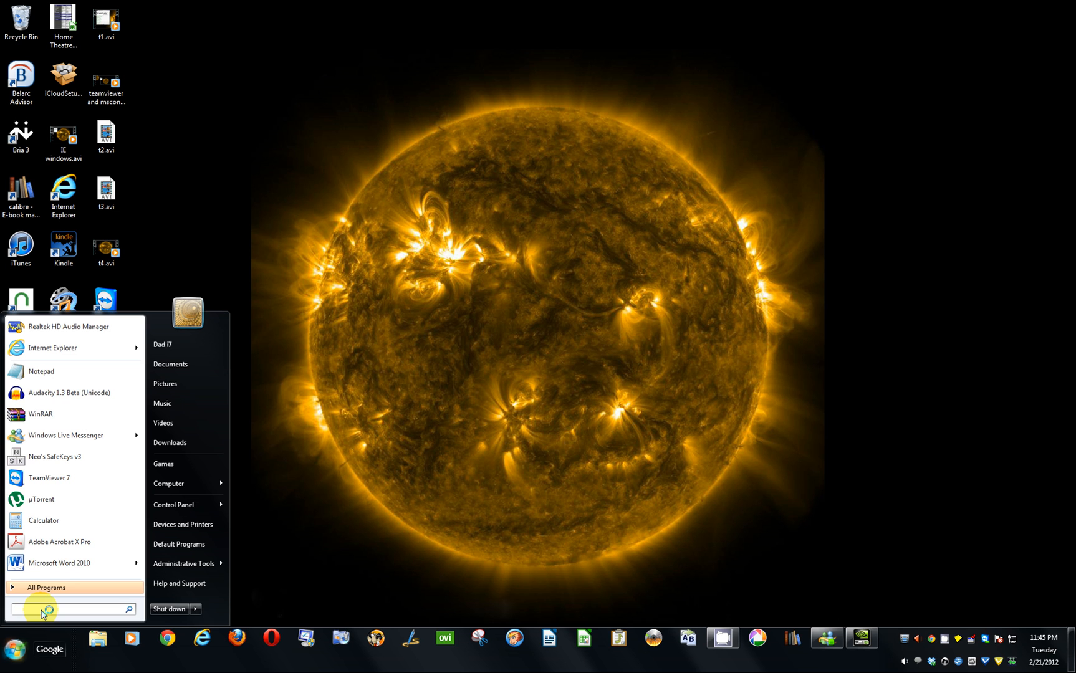
text(msconfig)
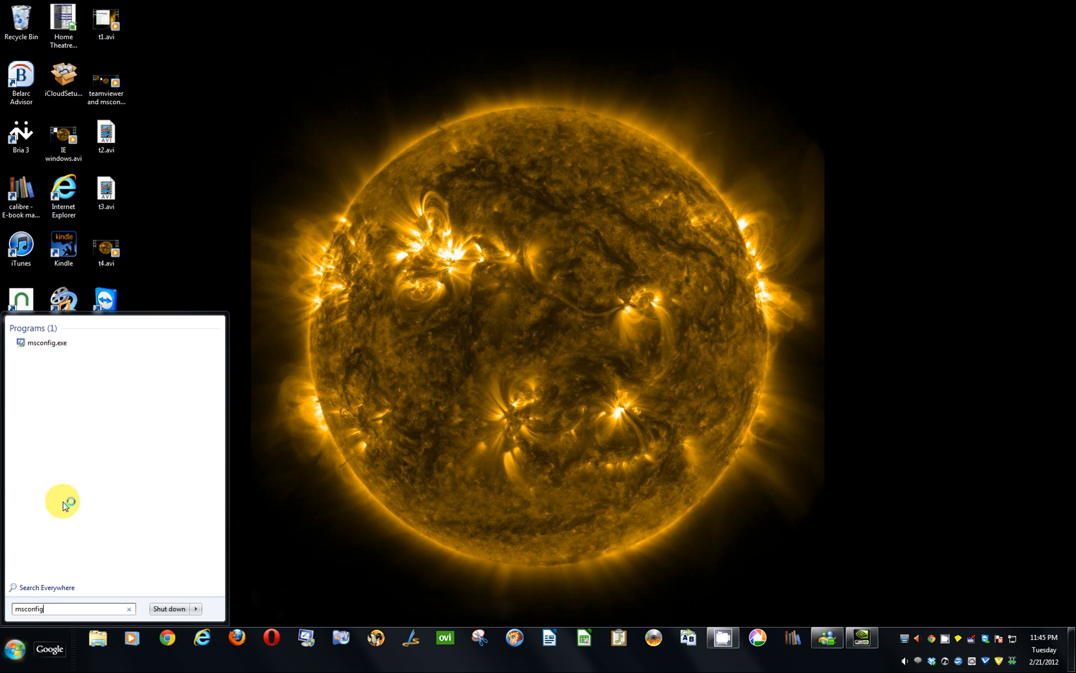
click(49, 344)
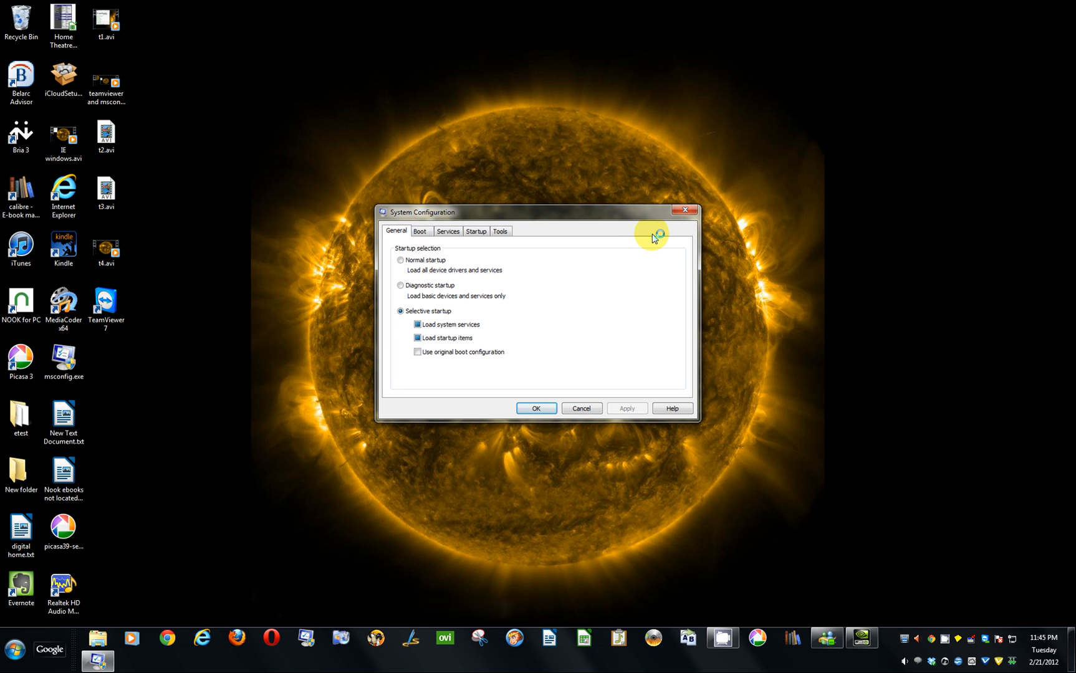
Step: Examine the list of programs that load at Windows startup, from its first entries to the later ones and back
click(448, 231)
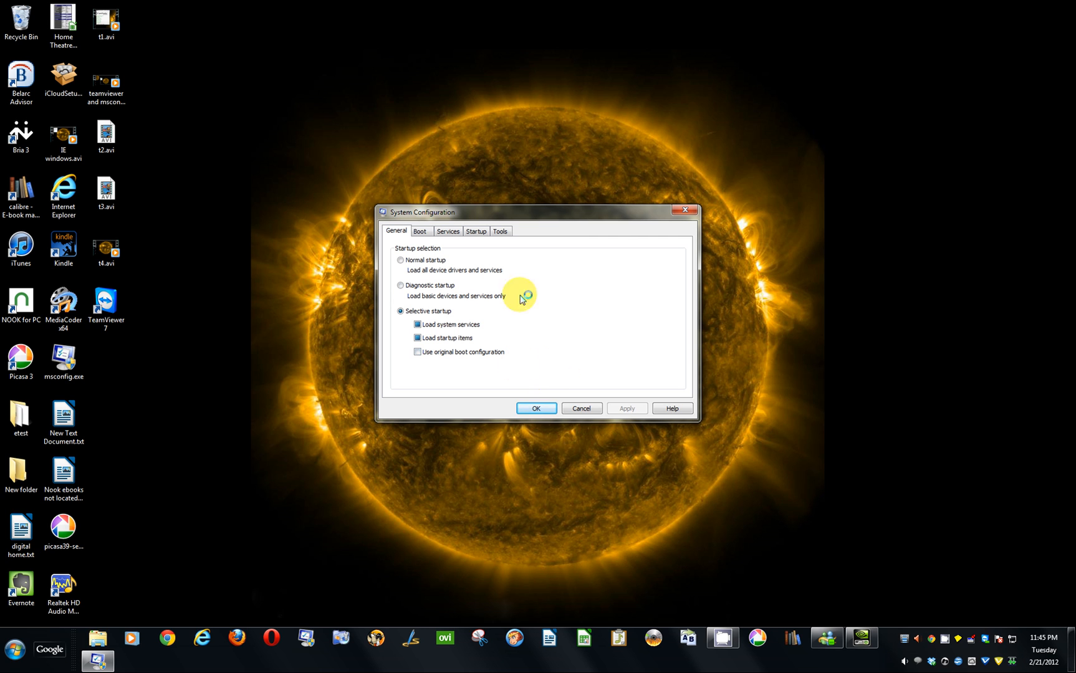
click(477, 231)
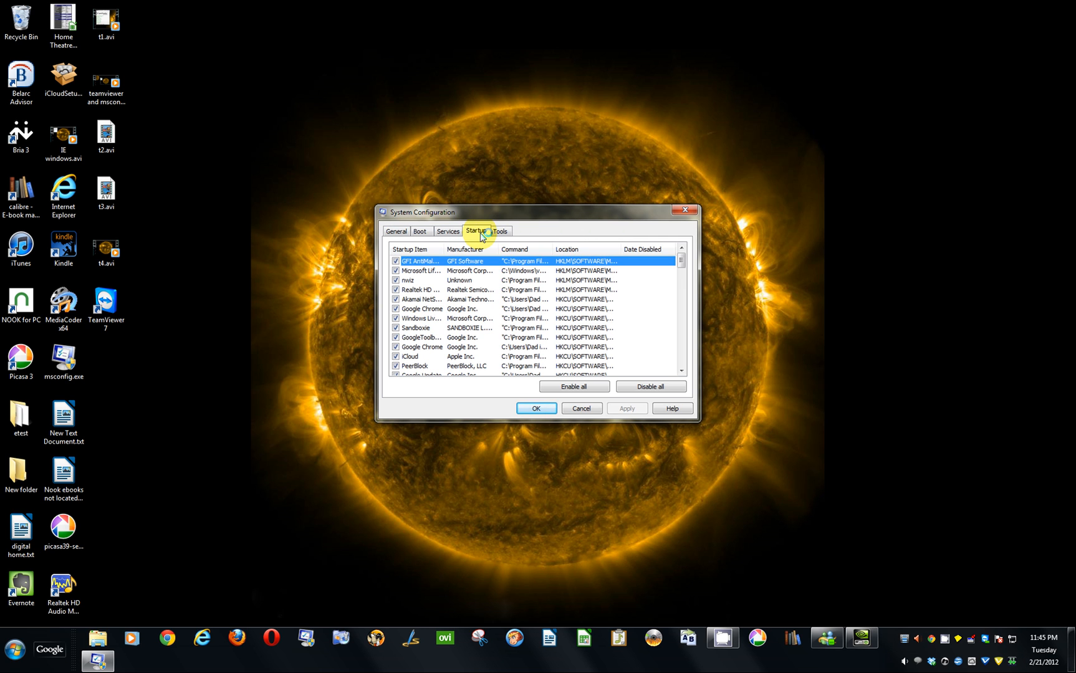
mouse_move(683, 261)
mouse_down()
mouse_move(695, 294)
mouse_move(689, 308)
mouse_move(682, 255)
mouse_move(683, 309)
mouse_move(681, 256)
mouse_up()
click(676, 262)
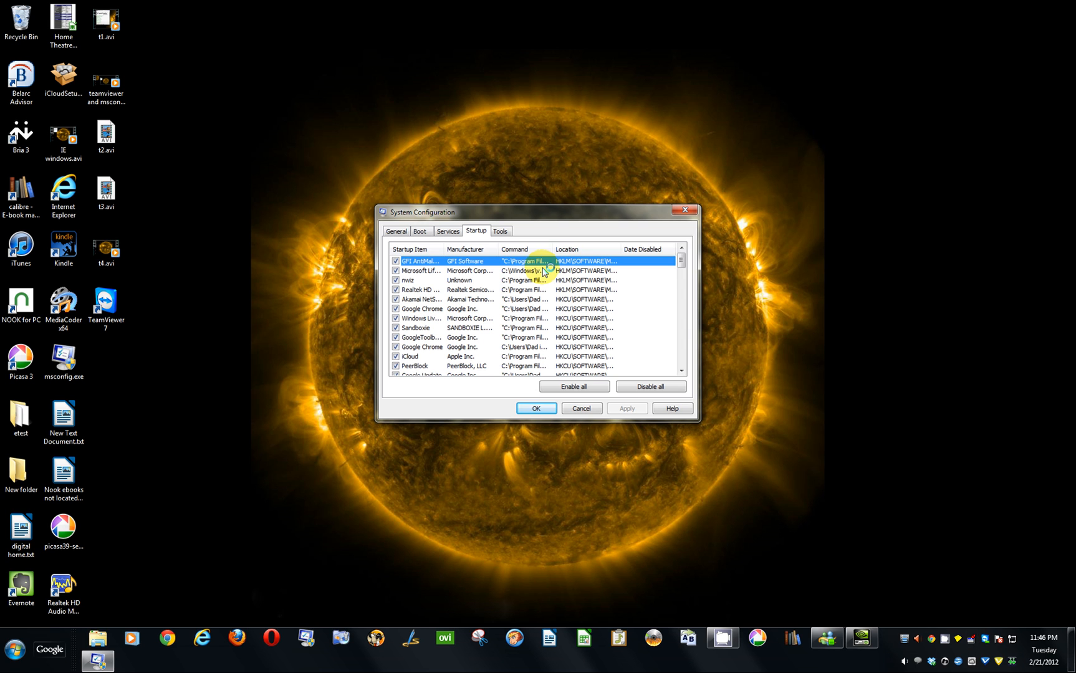
drag(684, 264, 697, 292)
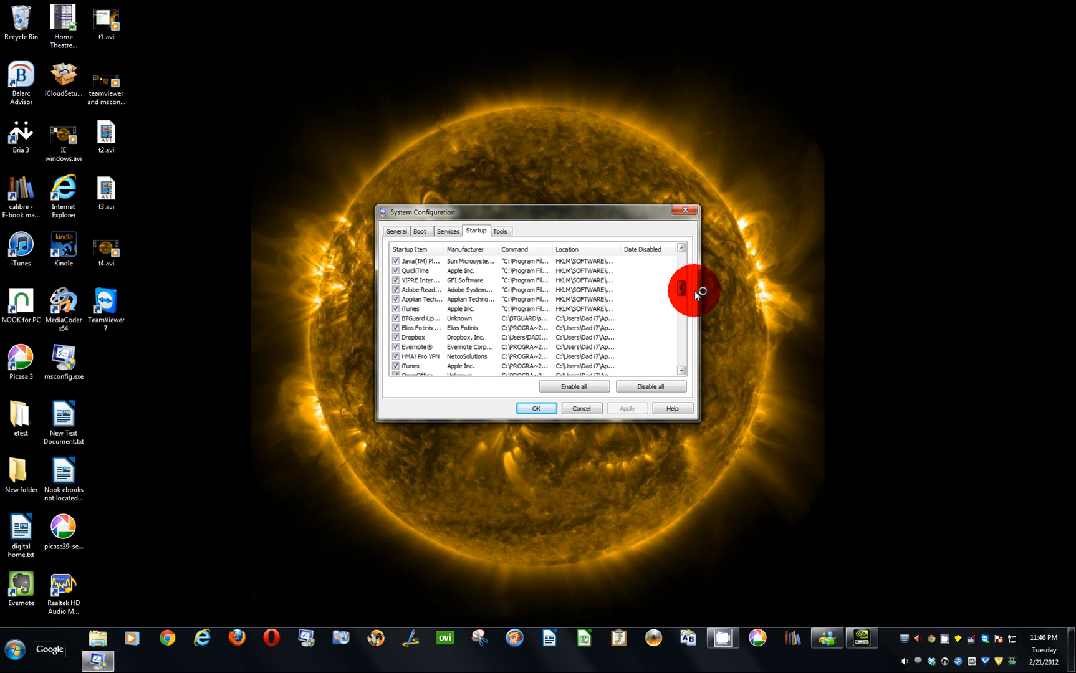
drag(697, 293, 681, 292)
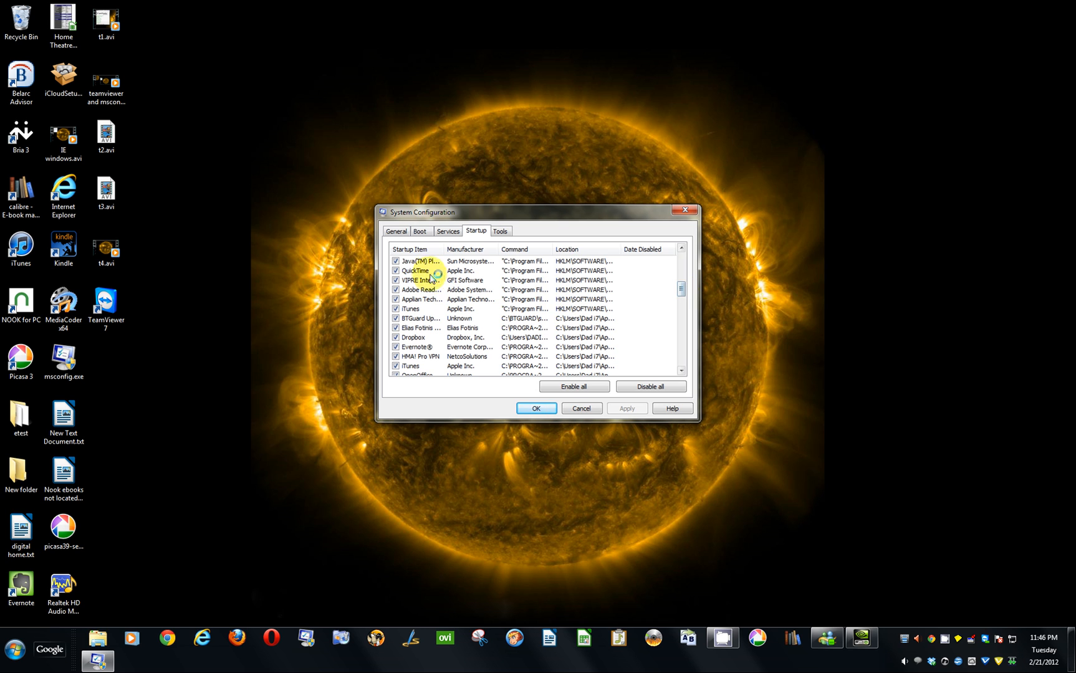
drag(681, 296, 682, 262)
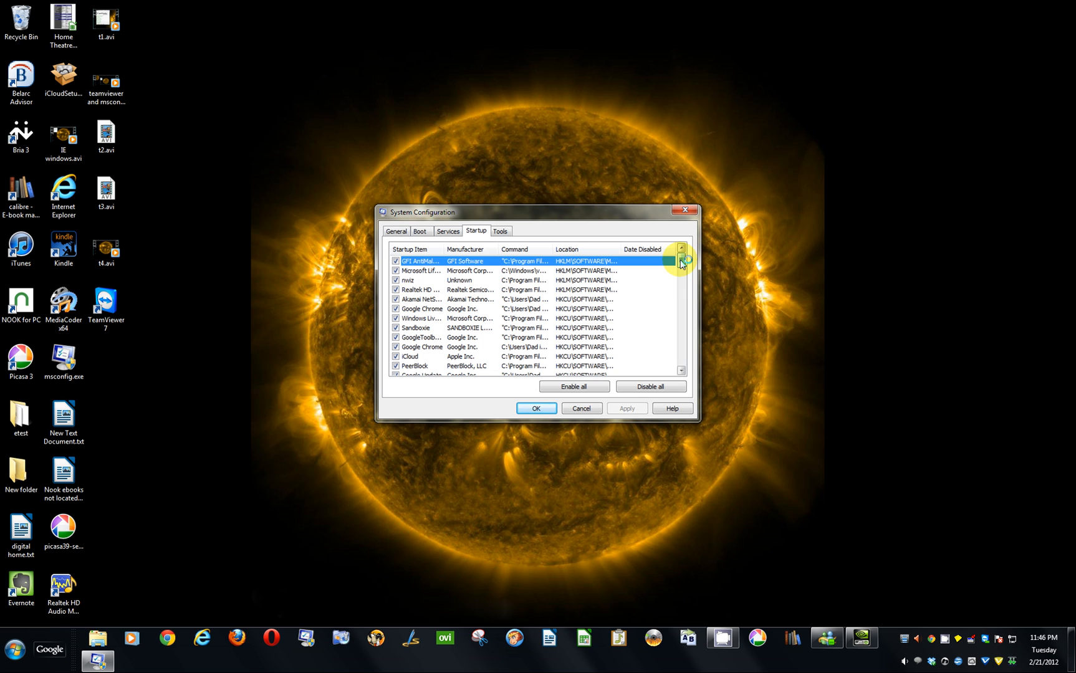
Step: Widen the Manufacturer column of the startup items list and look through which company publishes each entry
drag(498, 249, 559, 252)
scroll(459, 331, down, 4)
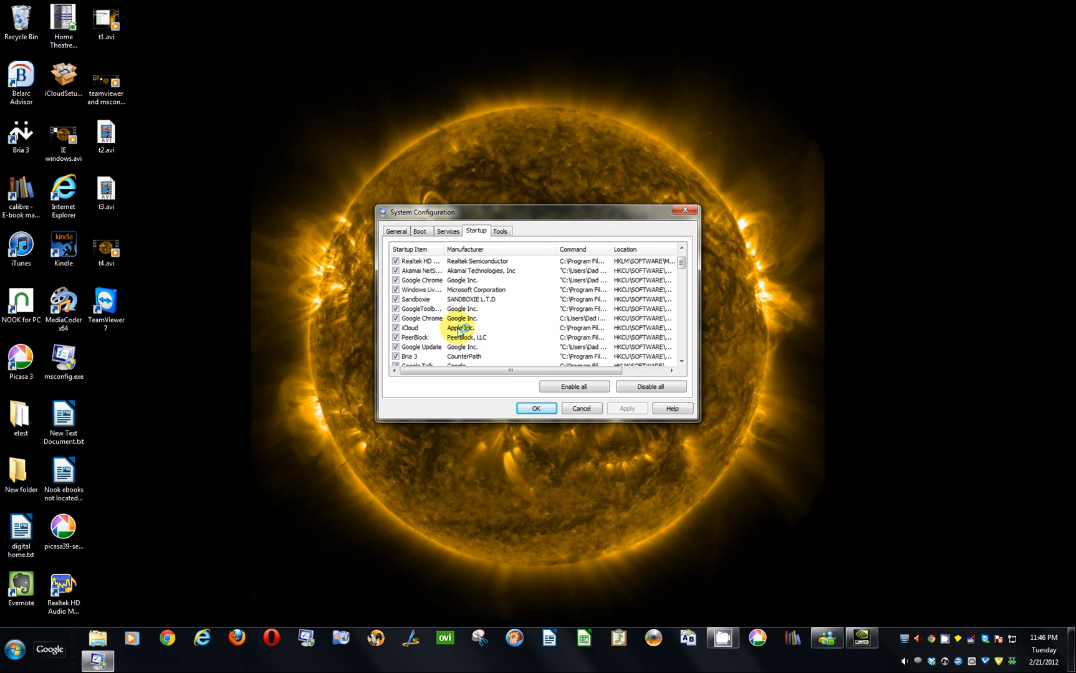
scroll(459, 331, down, 2)
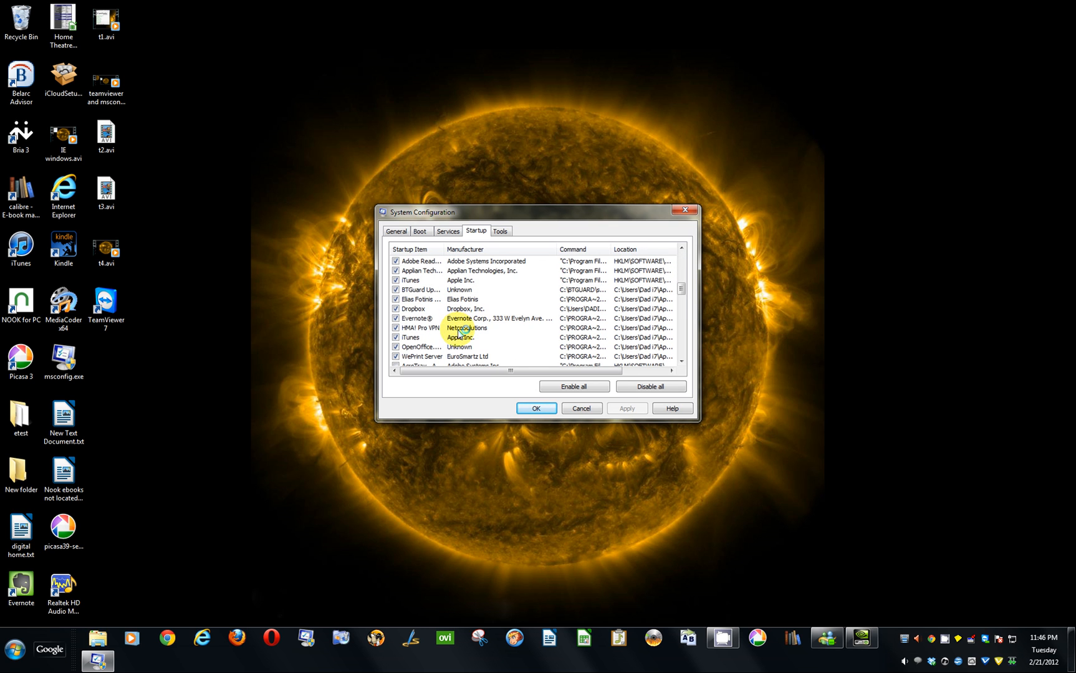
scroll(459, 332, down, 2)
scroll(496, 315, up, 6)
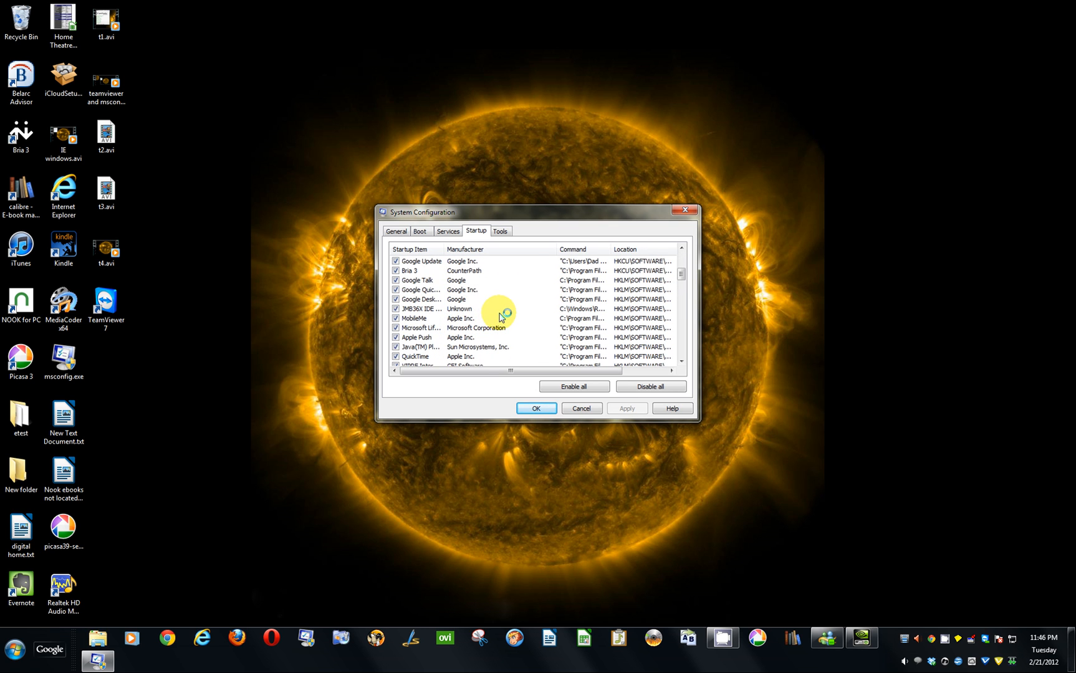
Step: Show the Windows services list and hide all Microsoft services in it
click(449, 232)
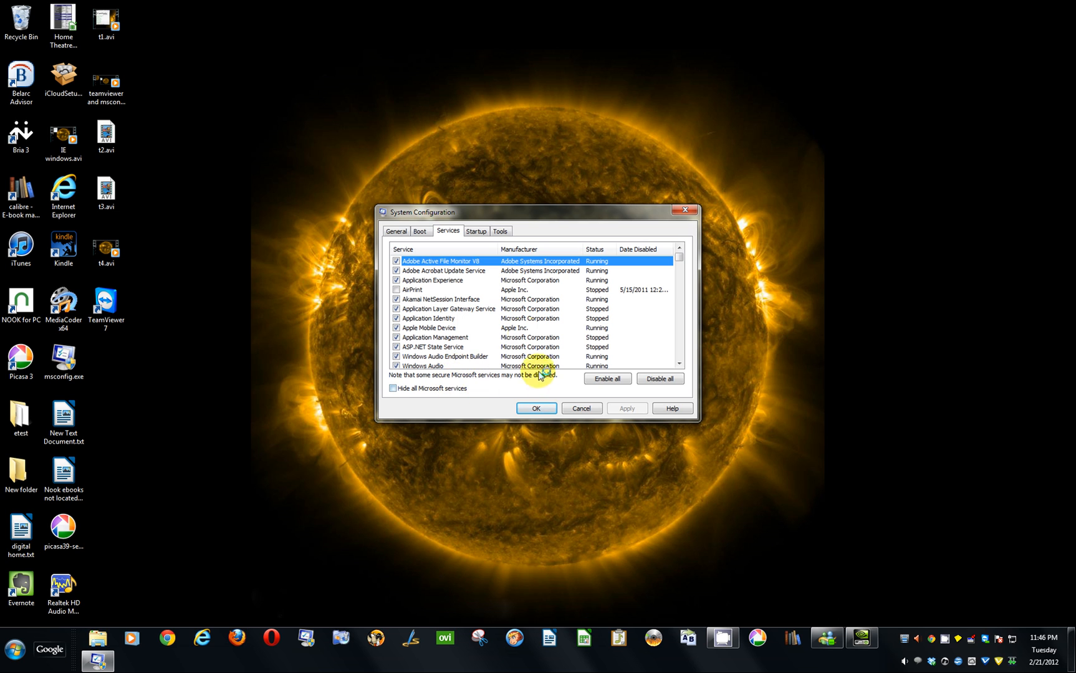
click(393, 389)
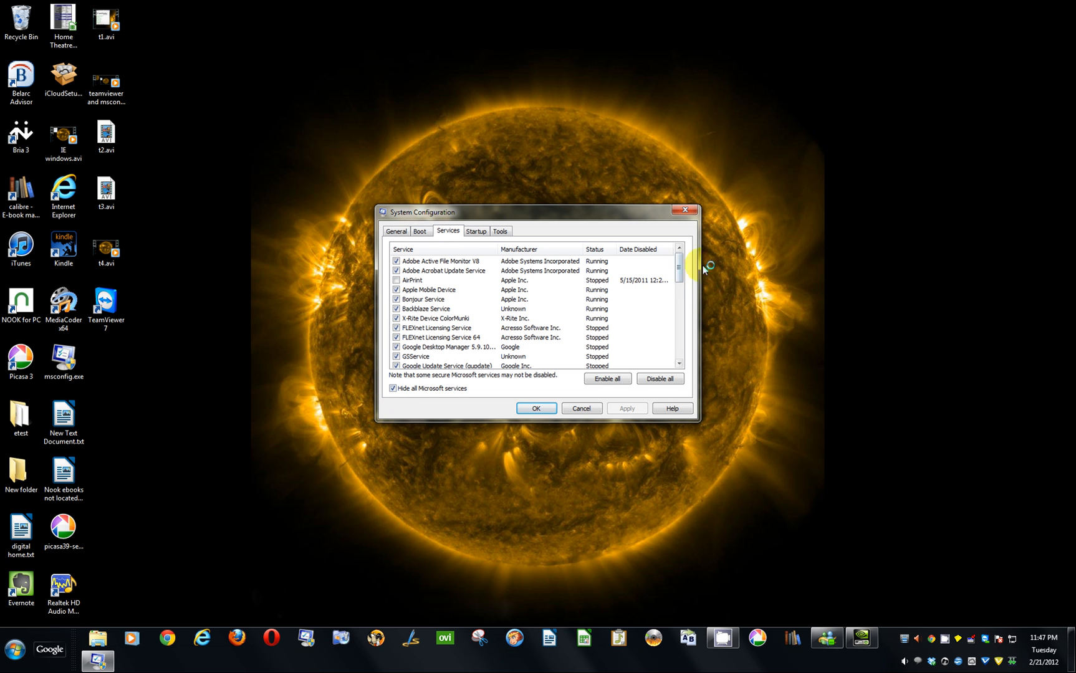
click(680, 279)
mouse_move(680, 278)
mouse_down()
mouse_move(696, 369)
mouse_move(685, 244)
mouse_move(683, 270)
mouse_move(680, 260)
mouse_up()
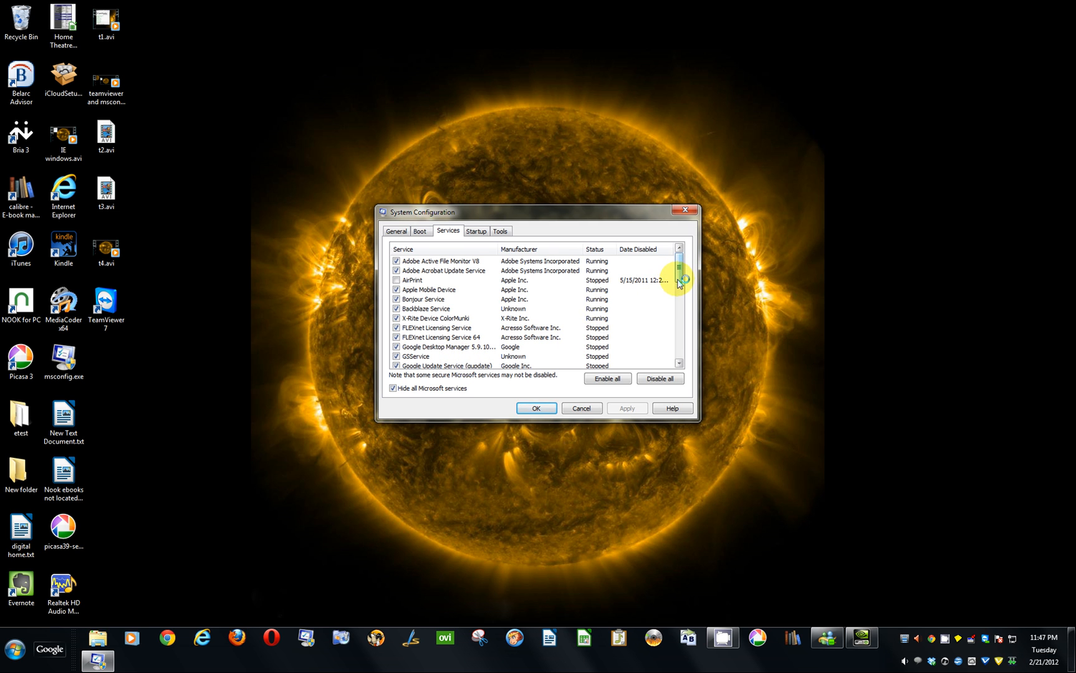
Step: Disable the Nero Update service and the Rohos Disk service
drag(686, 274, 693, 313)
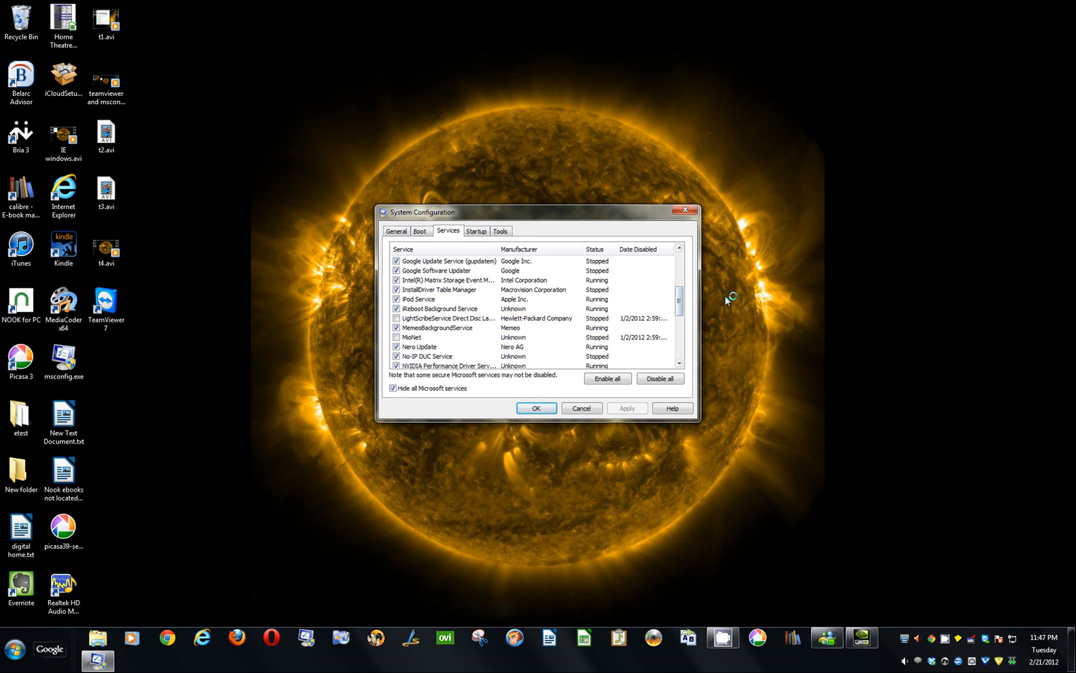
drag(684, 305, 691, 325)
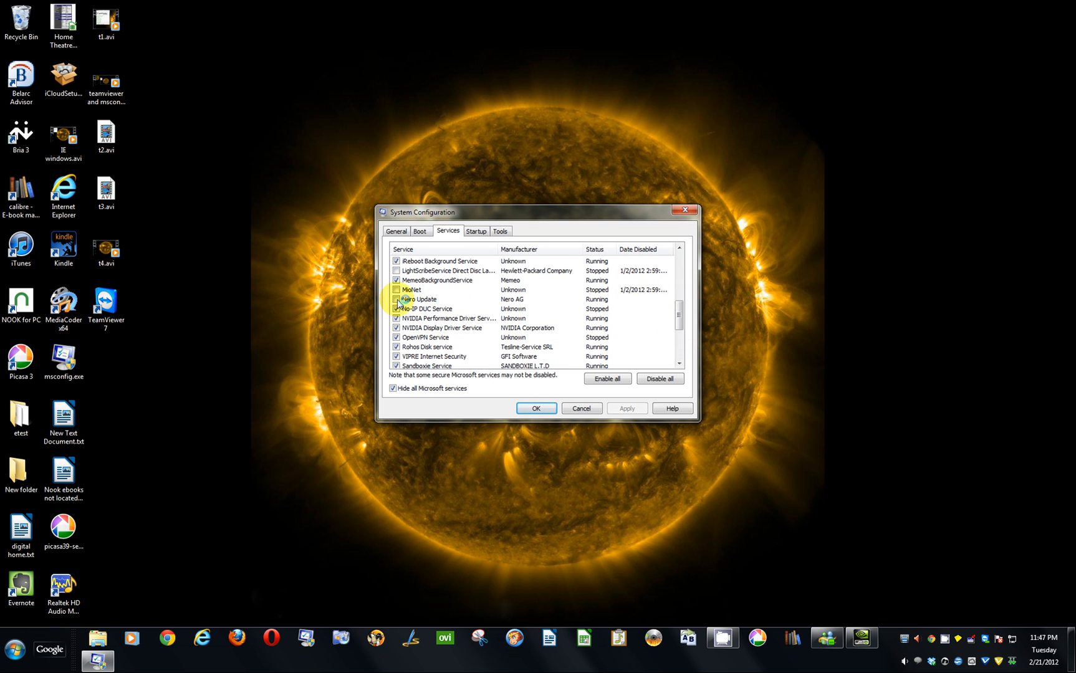
click(396, 301)
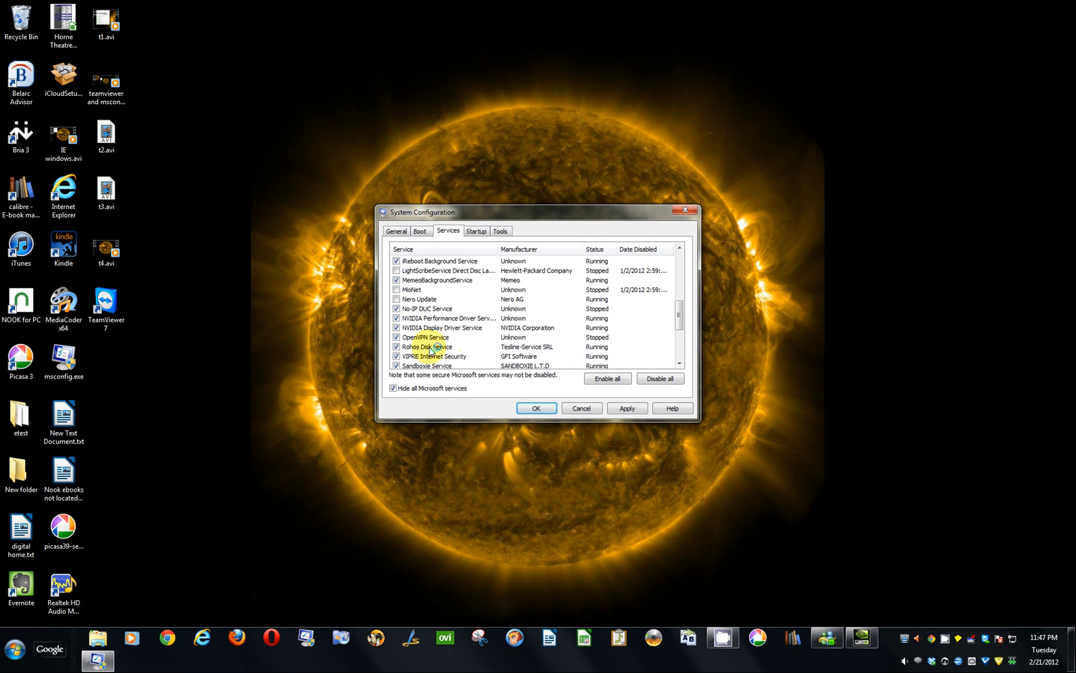
click(396, 348)
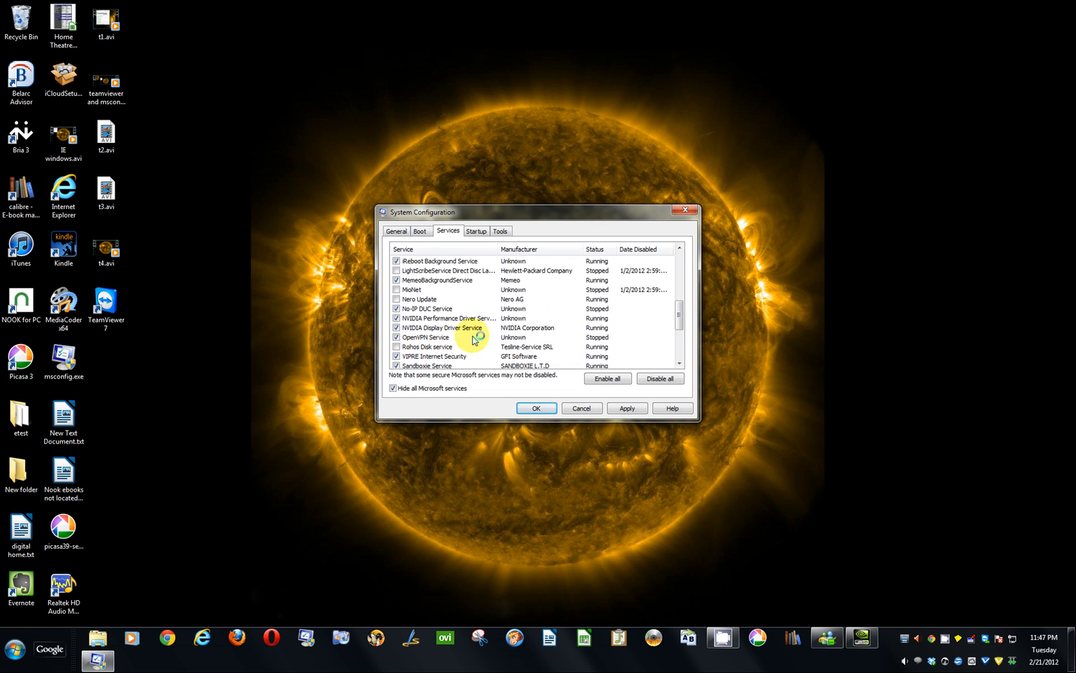
Step: Review the other non-Microsoft services to the end of the list and return to its beginning
drag(680, 327, 684, 337)
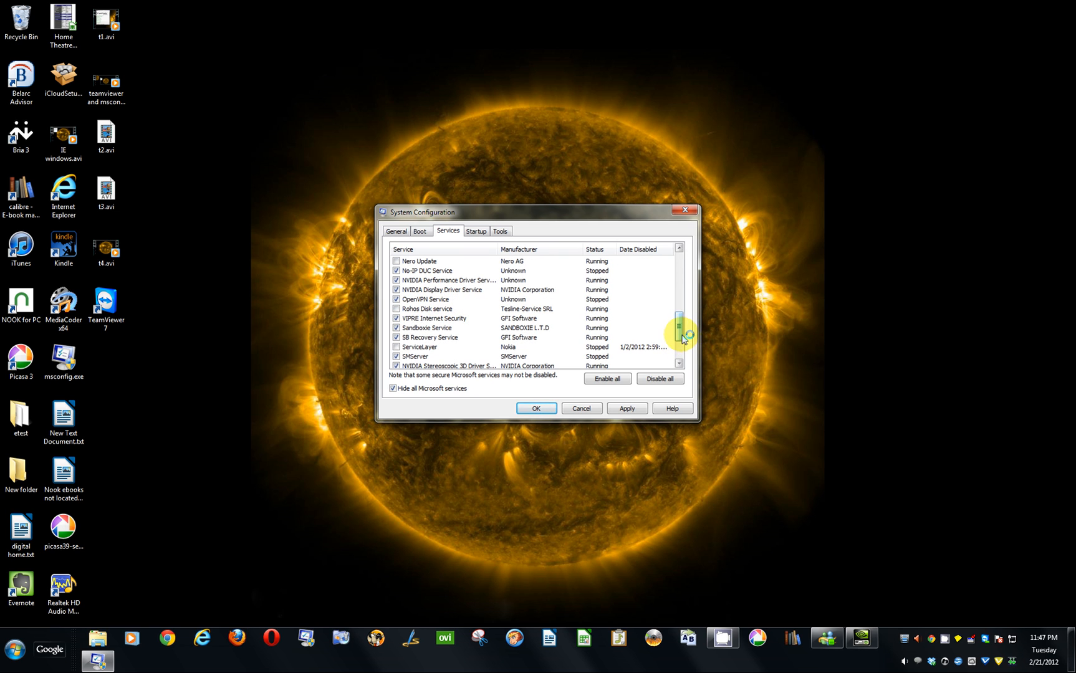
drag(680, 341, 689, 357)
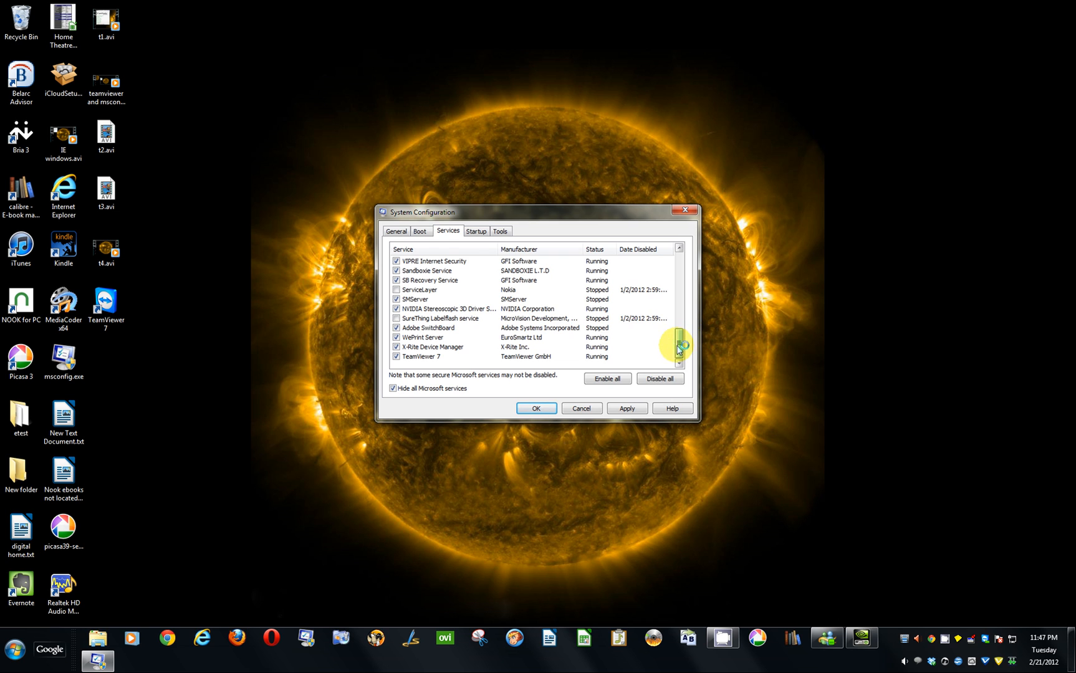
scroll(682, 335, up, 1)
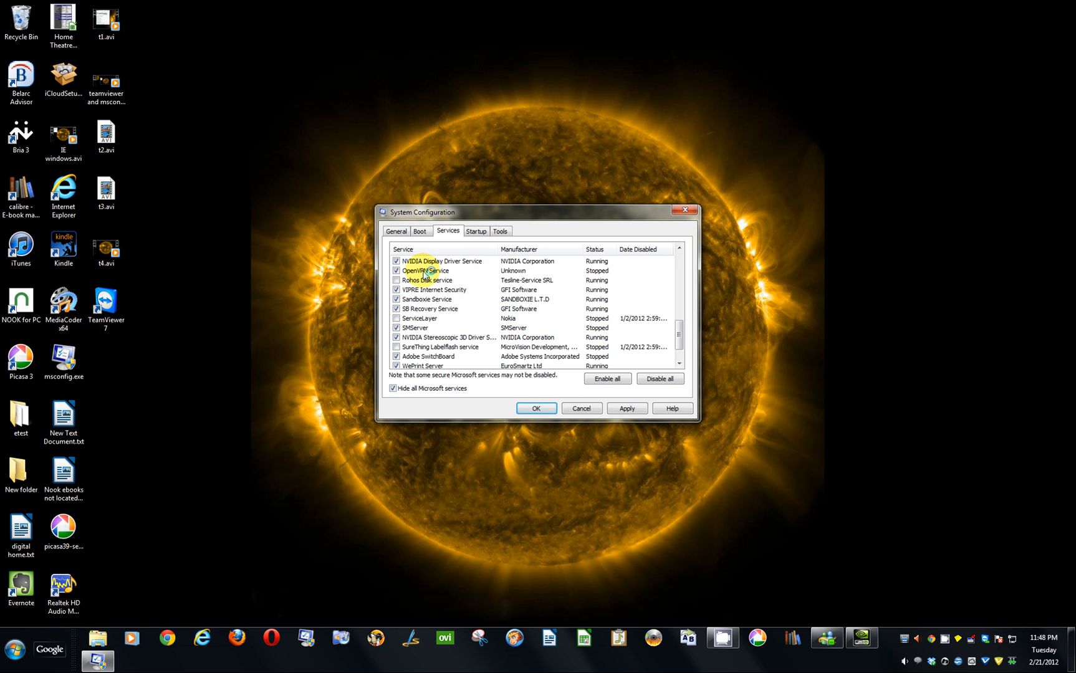
drag(678, 338, 666, 316)
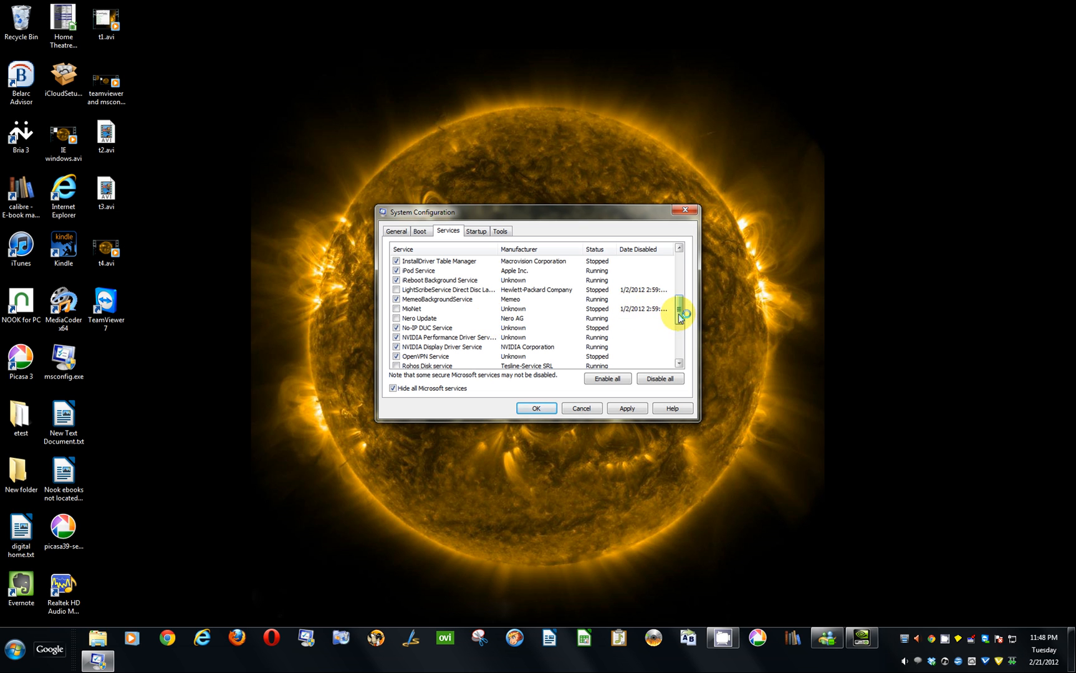
drag(678, 307, 682, 261)
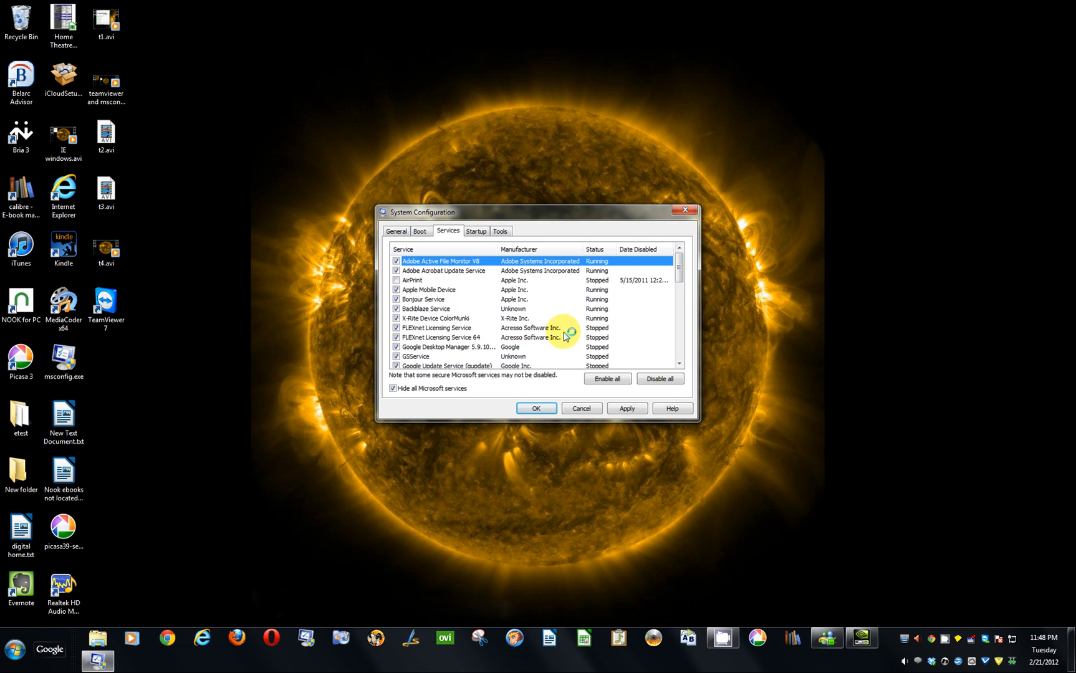
Step: Accept the service changes in System Configuration and dismiss the restart prompt without restarting the computer
click(536, 408)
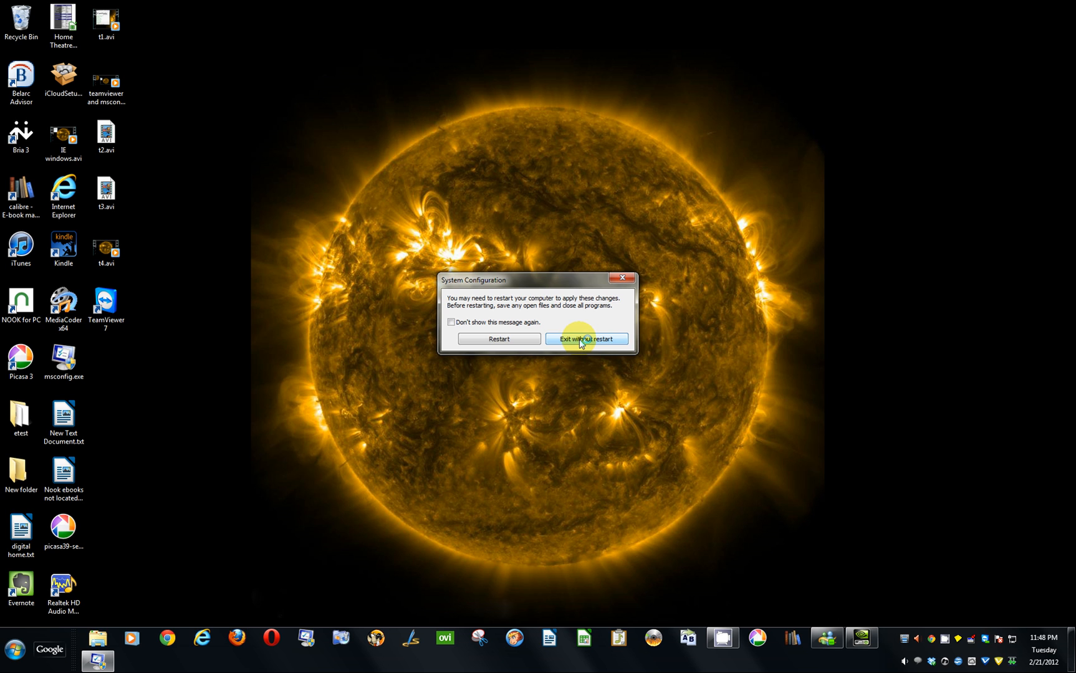
mouse_move(549, 286)
mouse_down()
mouse_move(361, 301)
mouse_move(540, 288)
mouse_up()
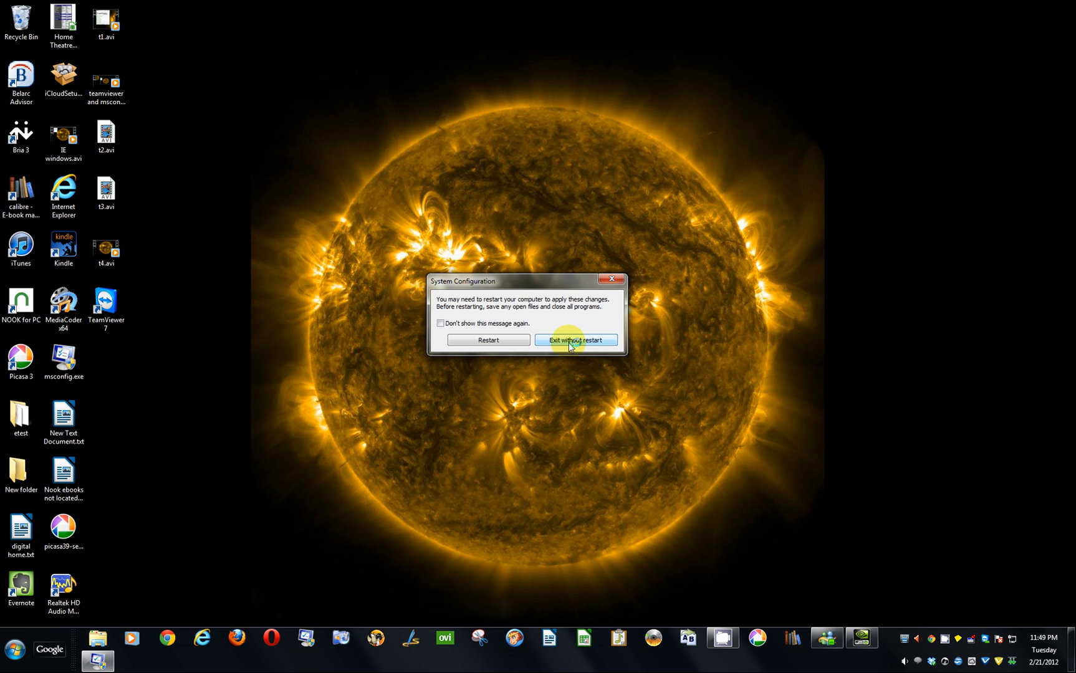
click(609, 280)
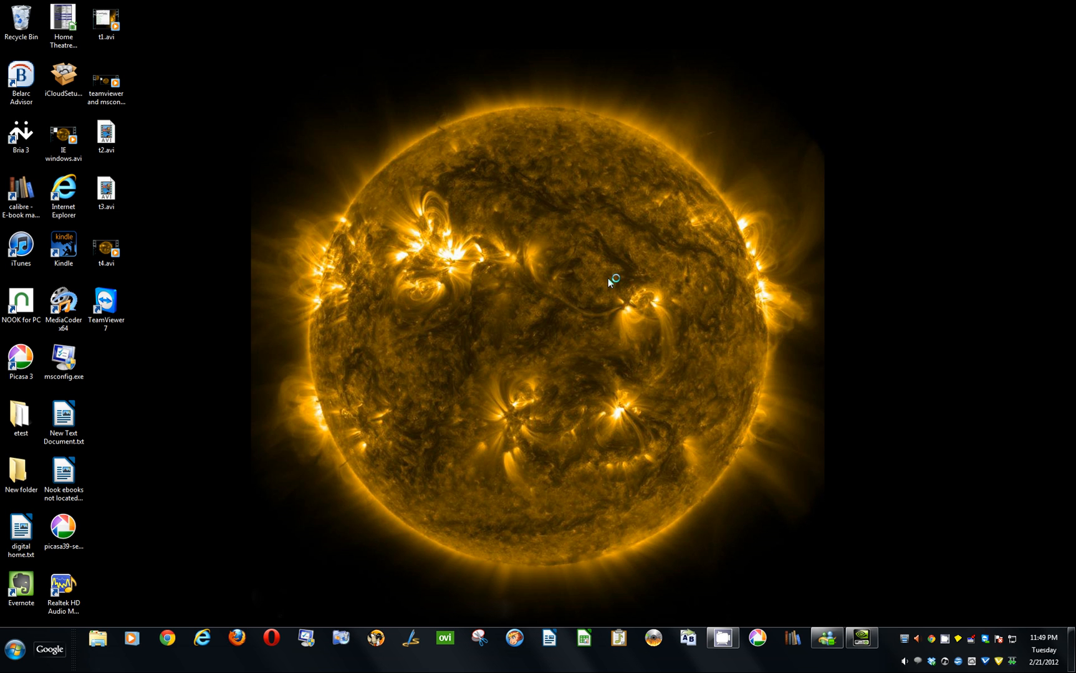
Step: Switch to Windows Task Manager and examine its services, sorting them by status and again by name
right_click(708, 661)
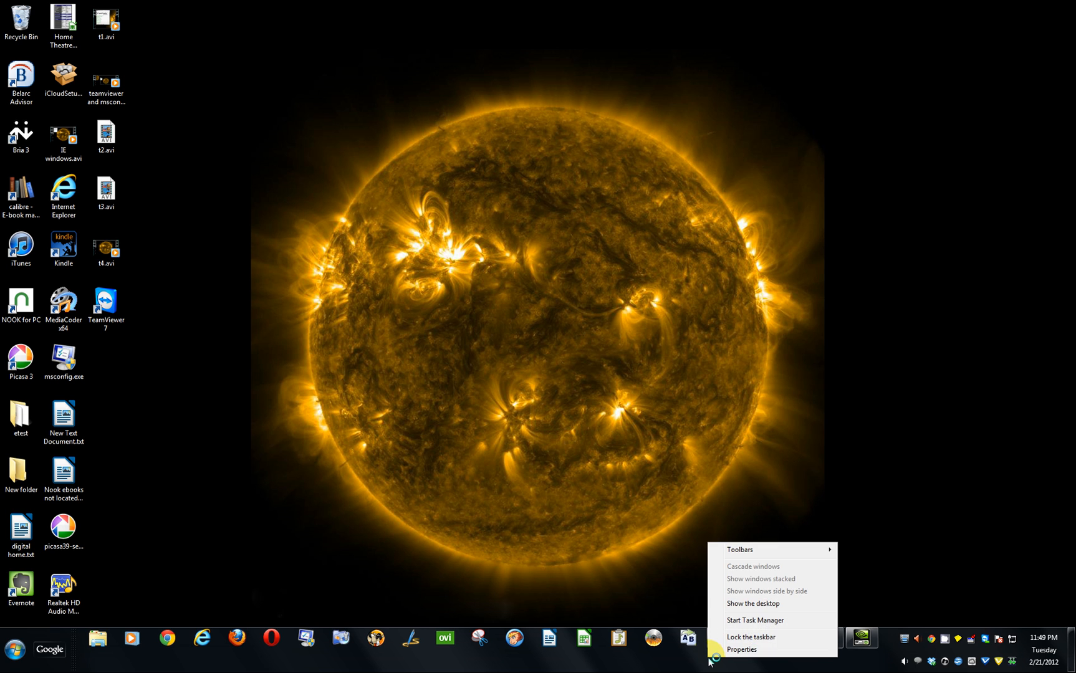
click(762, 621)
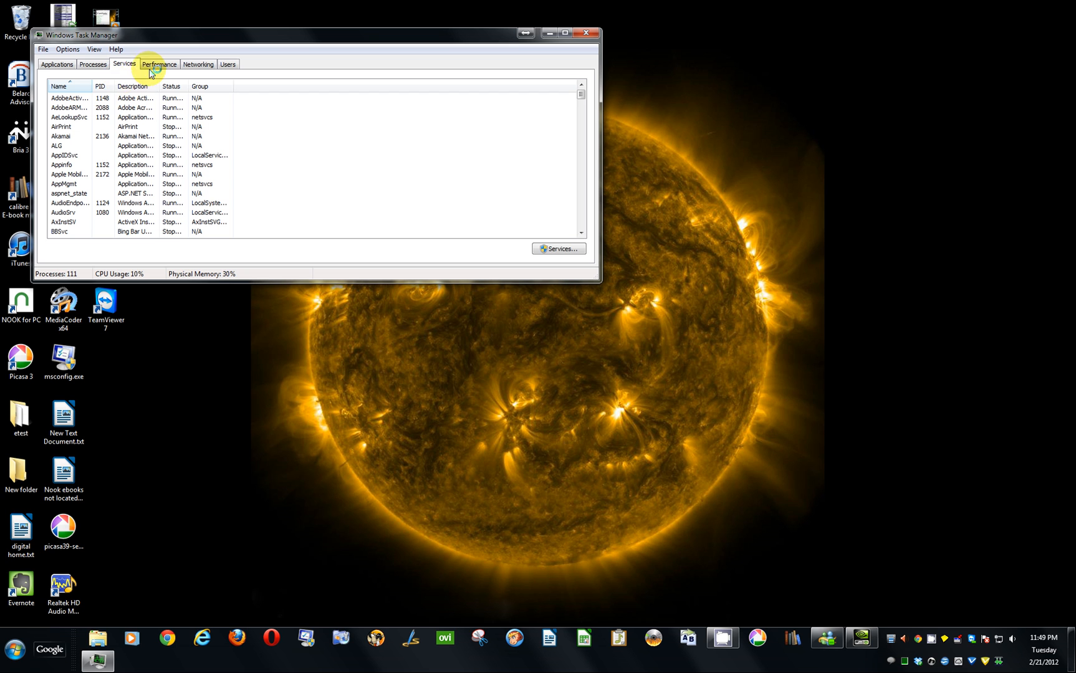
drag(581, 95, 152, 103)
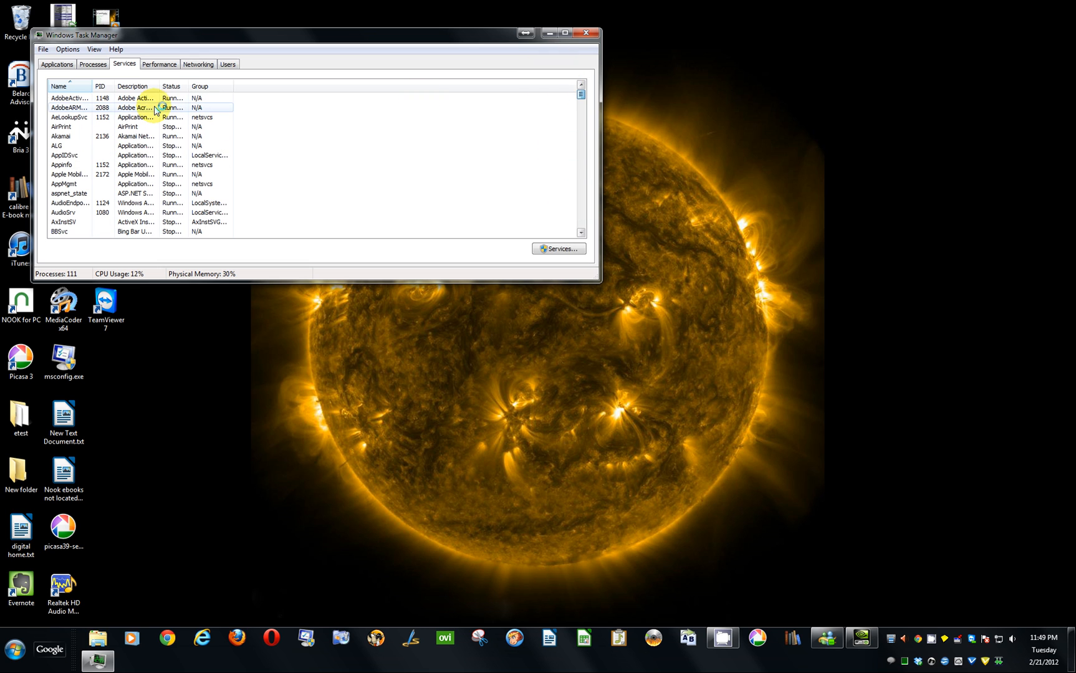
click(170, 86)
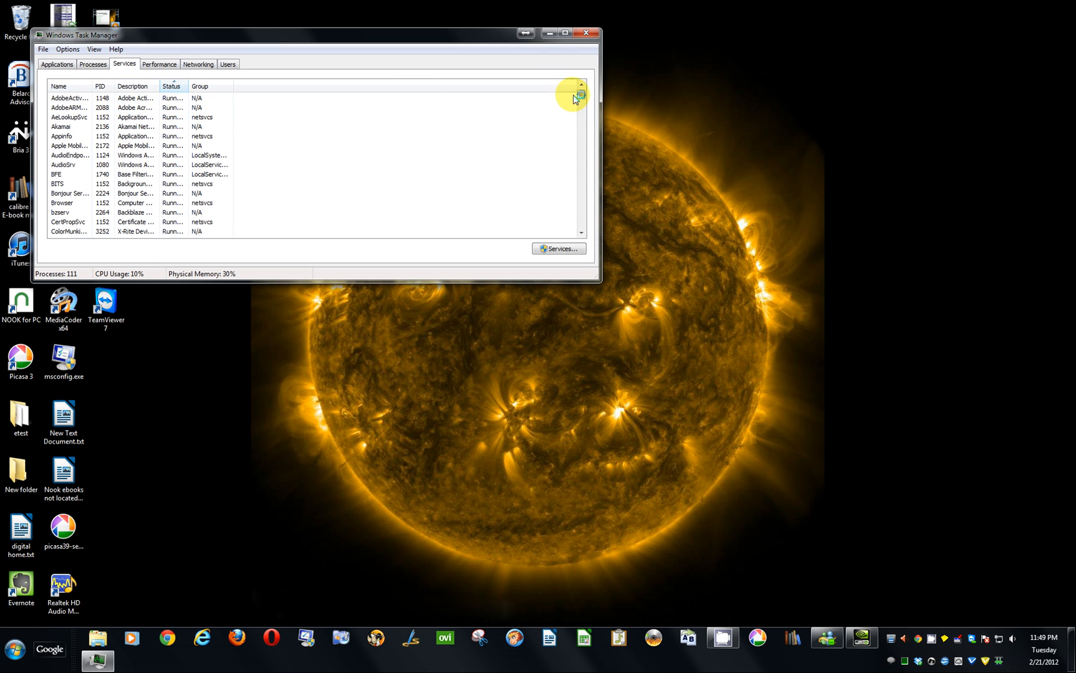
click(65, 87)
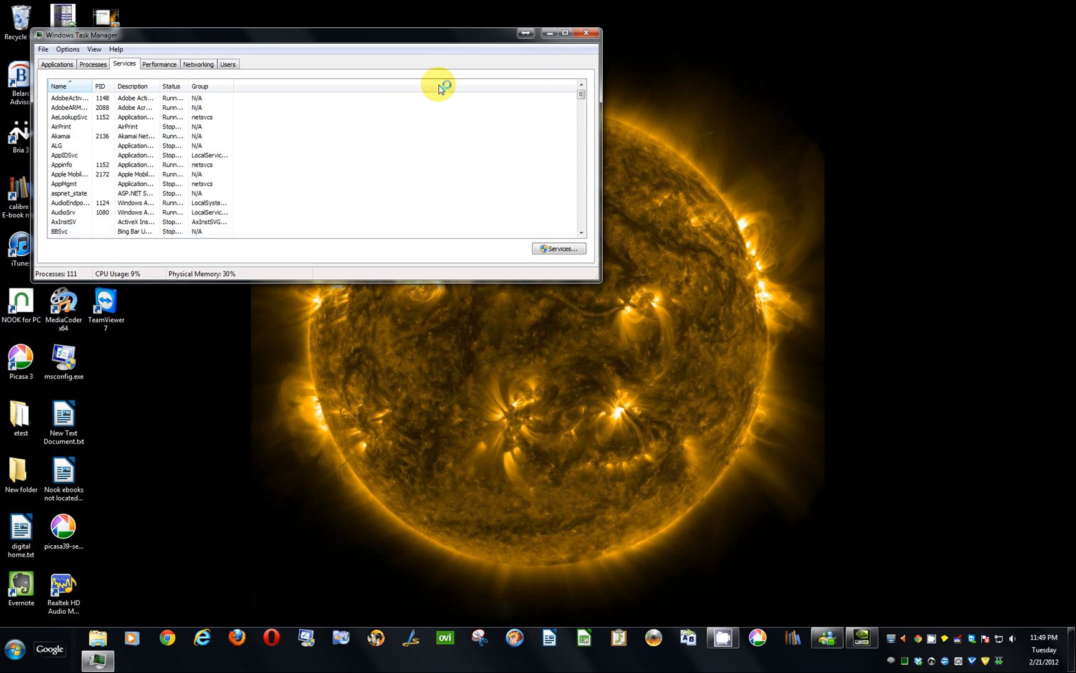
drag(582, 93, 597, 210)
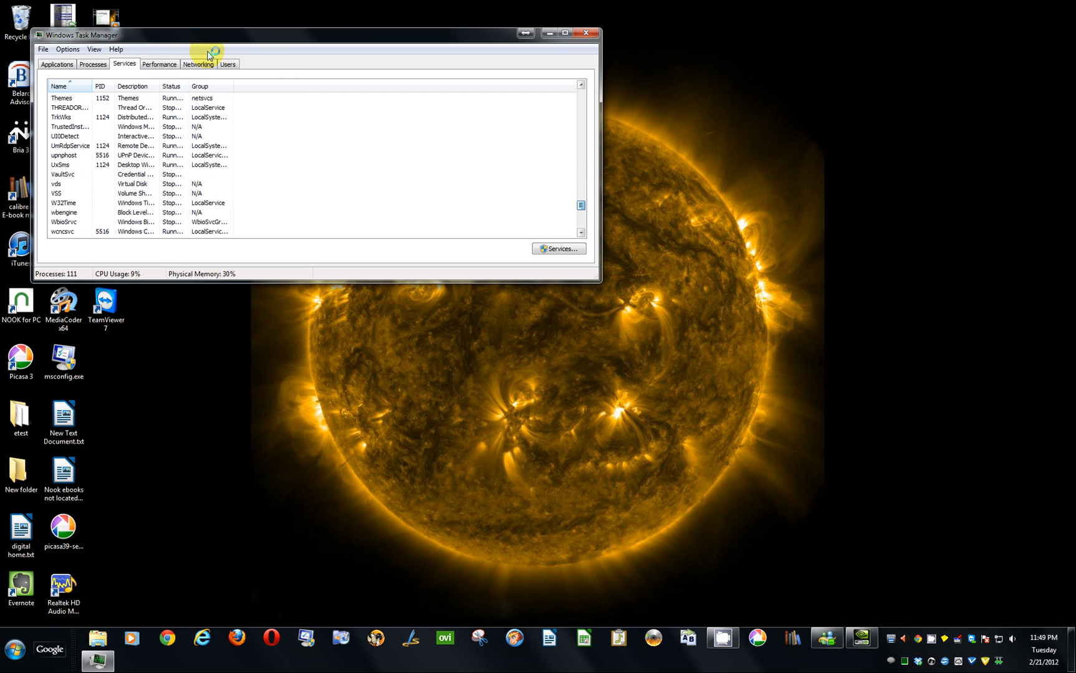
Step: Examine the running processes, open applications and performance graphs in Task Manager, and close it
click(93, 64)
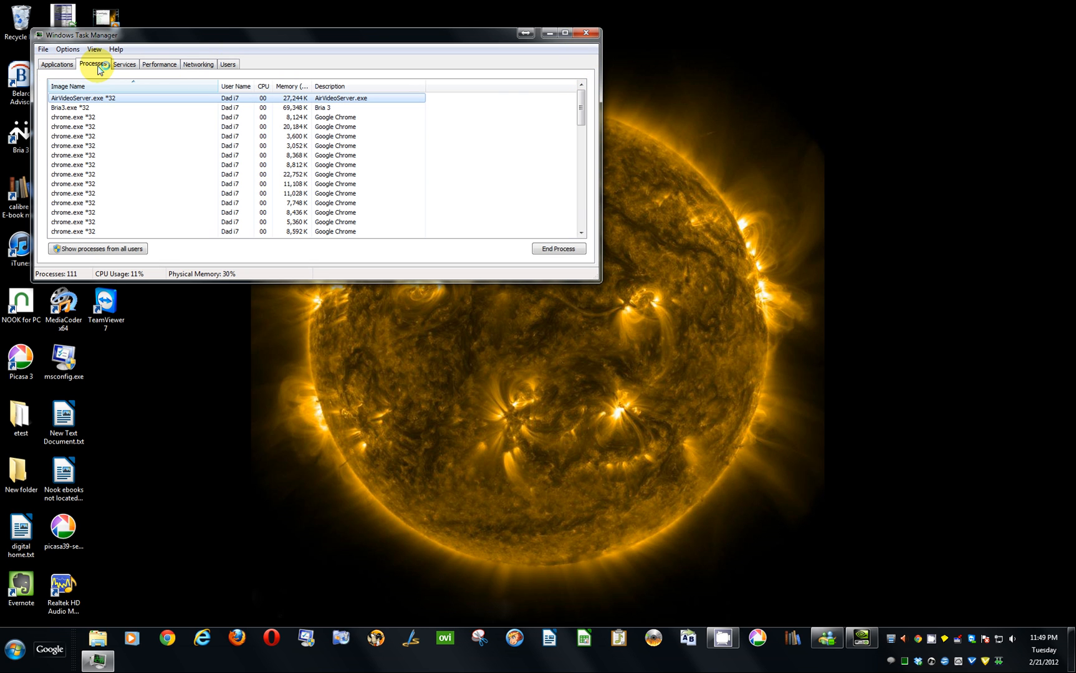
mouse_move(579, 110)
mouse_down()
mouse_move(572, 205)
mouse_move(559, 106)
mouse_up()
click(57, 64)
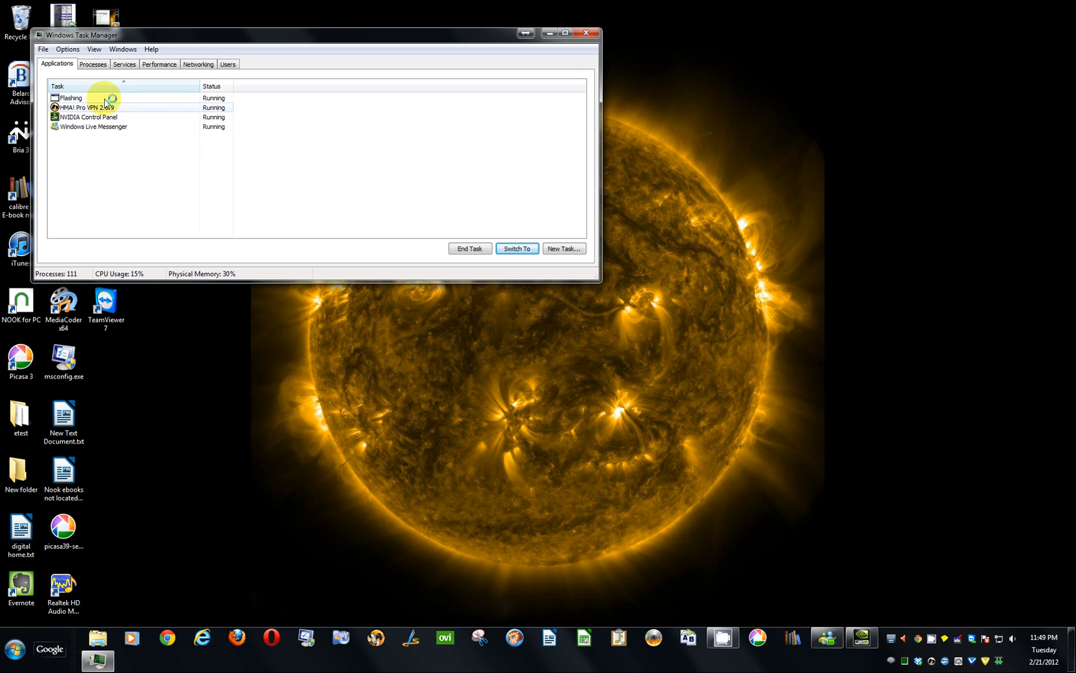
click(175, 67)
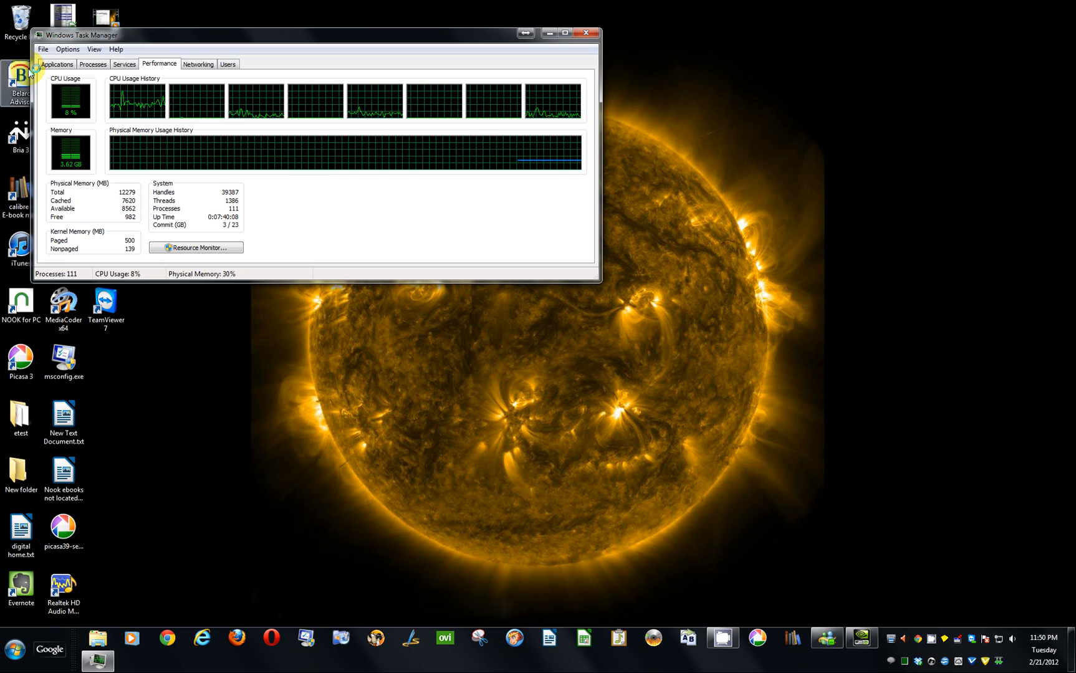
click(585, 33)
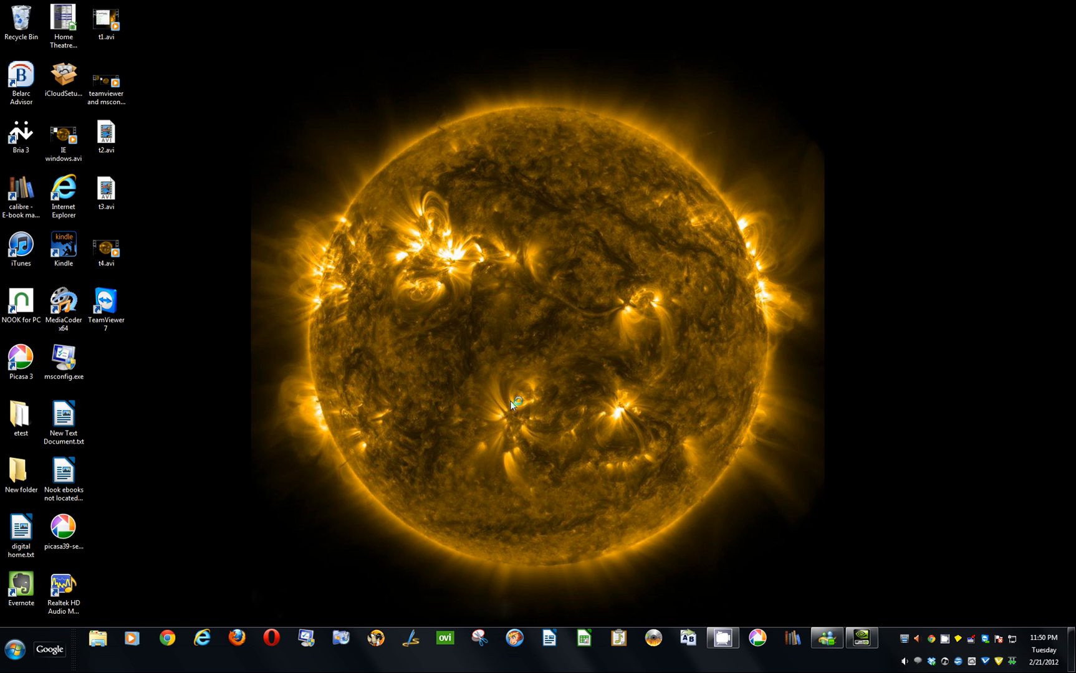
right_click(945, 638)
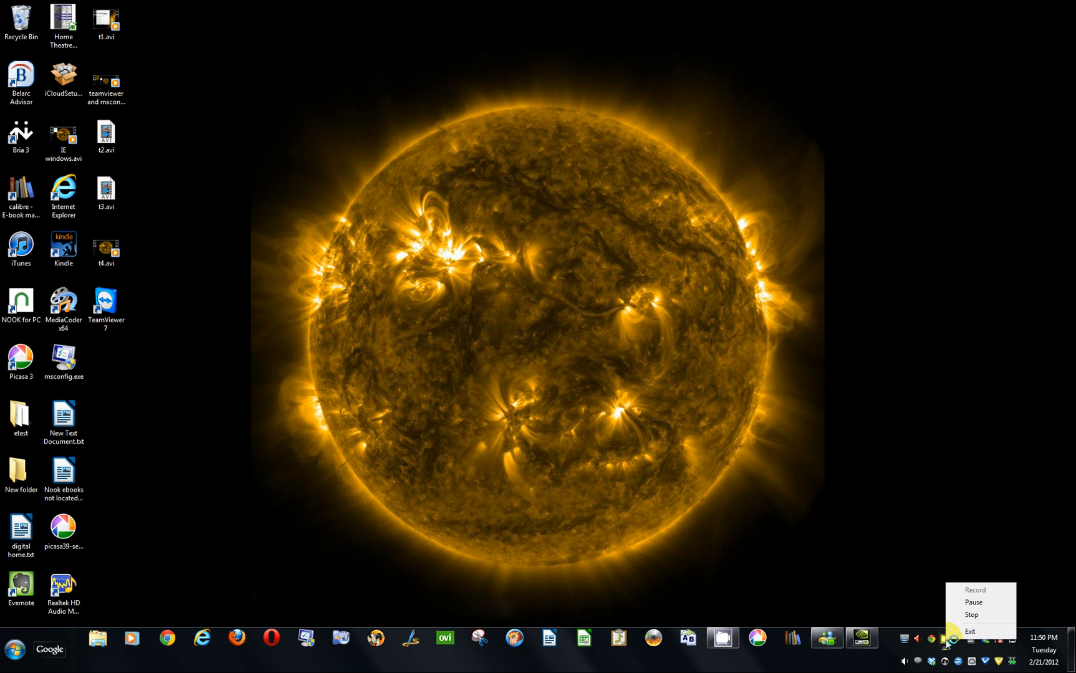